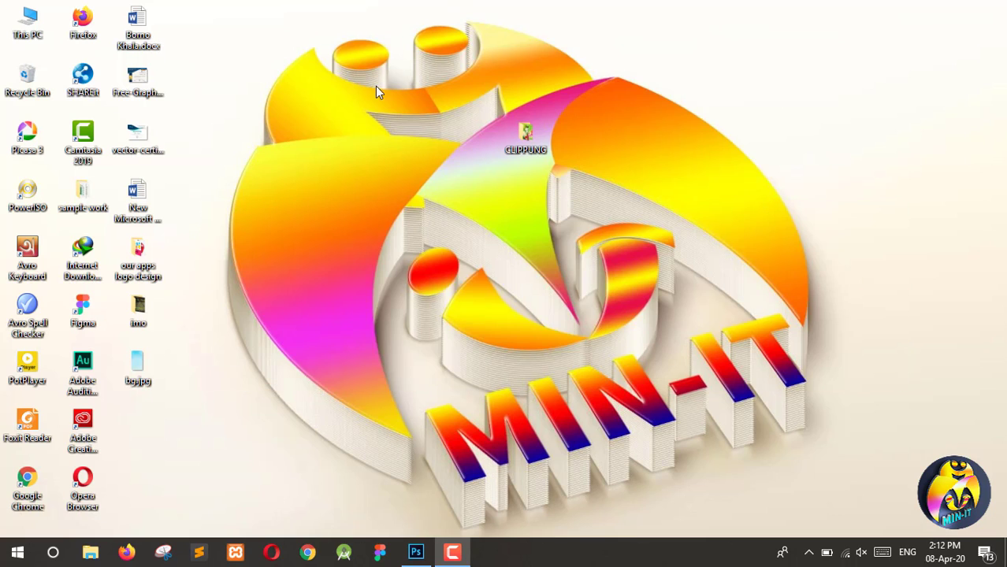
# Switch to Photoshop and start a new document named "Text Clipping Mask"
pyautogui.click(416, 554)
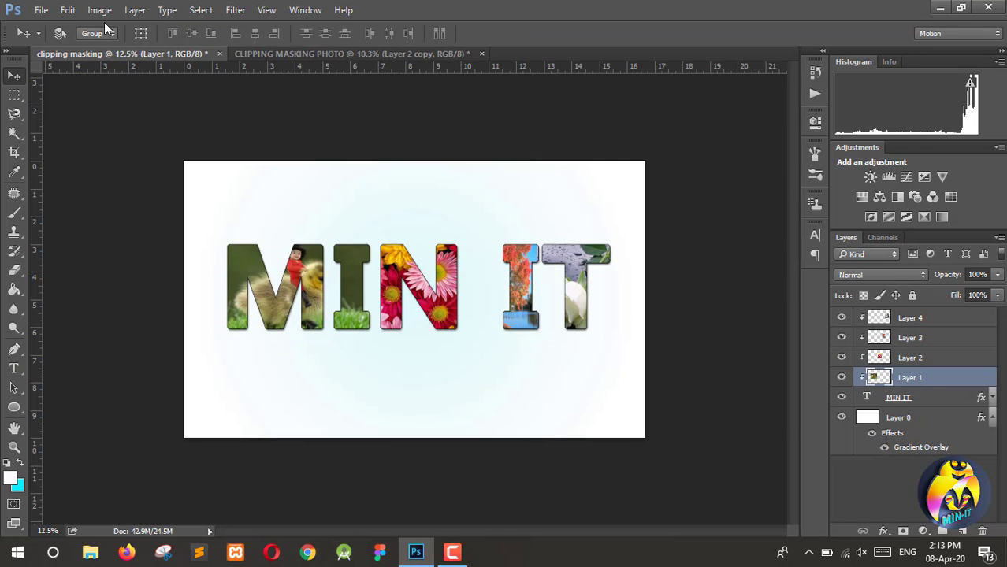
pyautogui.click(39, 10)
pyautogui.click(45, 22)
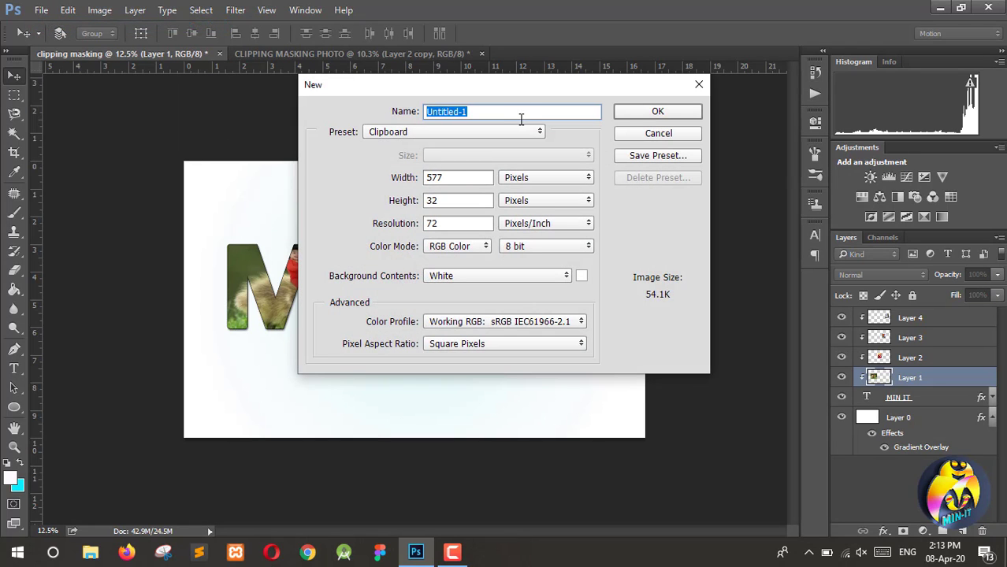
pyautogui.press('BackSpace')
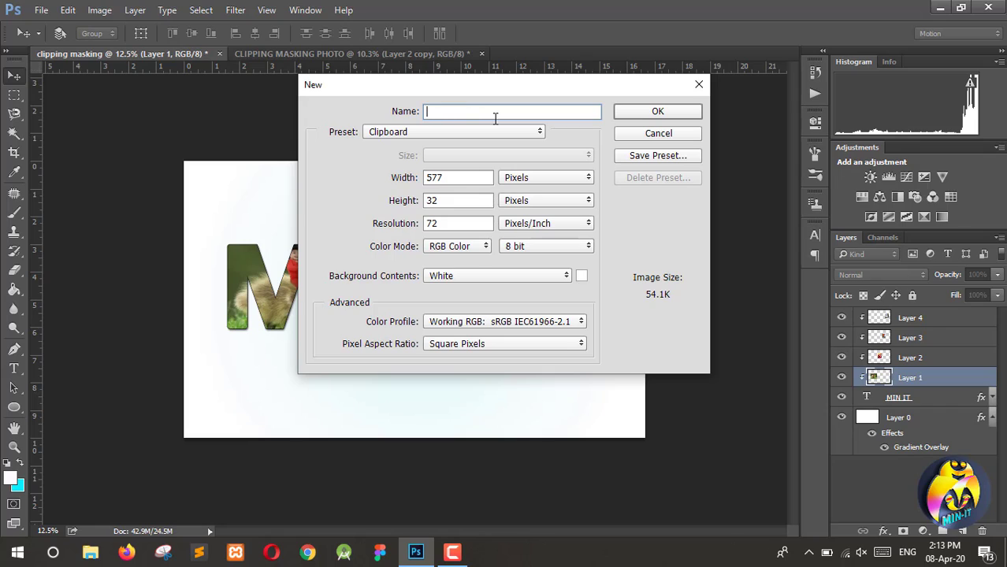
pyautogui.hotkey('ctrl', 'z')
pyautogui.write('Text Clipping Mask')
# Set the new document to 5000 by 3000 pixels at 300 pixels/inch and create it
pyautogui.doubleClick(459, 176)
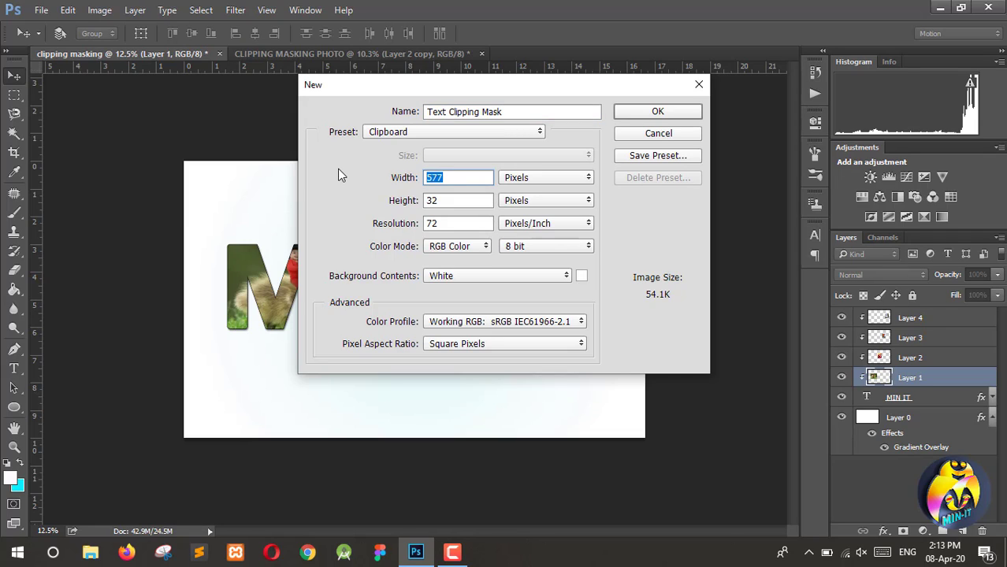
pyautogui.write('5000')
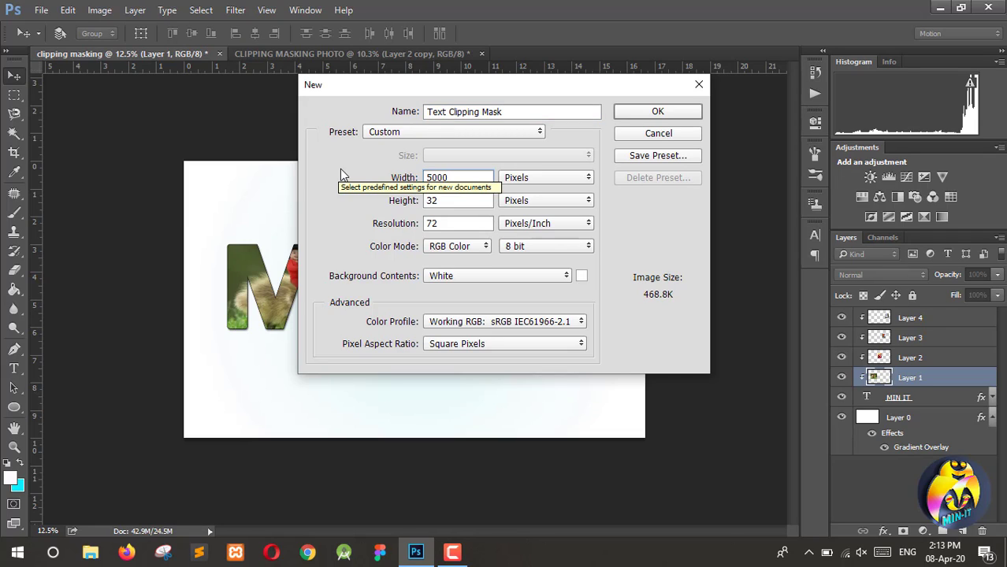
pyautogui.doubleClick(445, 202)
pyautogui.write('2')
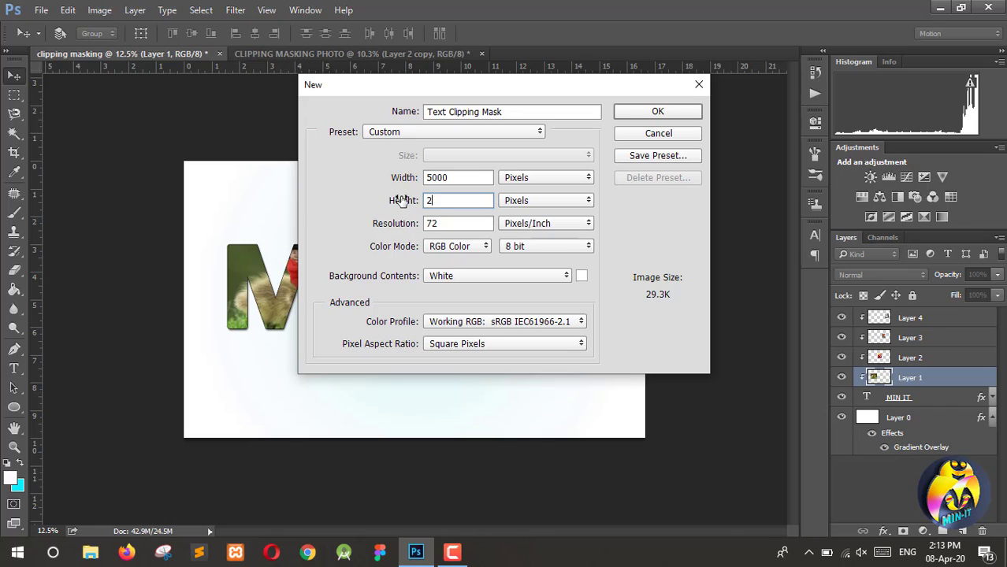
pyautogui.write('00')
pyautogui.press('BackSpace')
pyautogui.press('BackSpace')
pyautogui.press('BackSpace')
pyautogui.write('3000')
pyautogui.press('Tab')
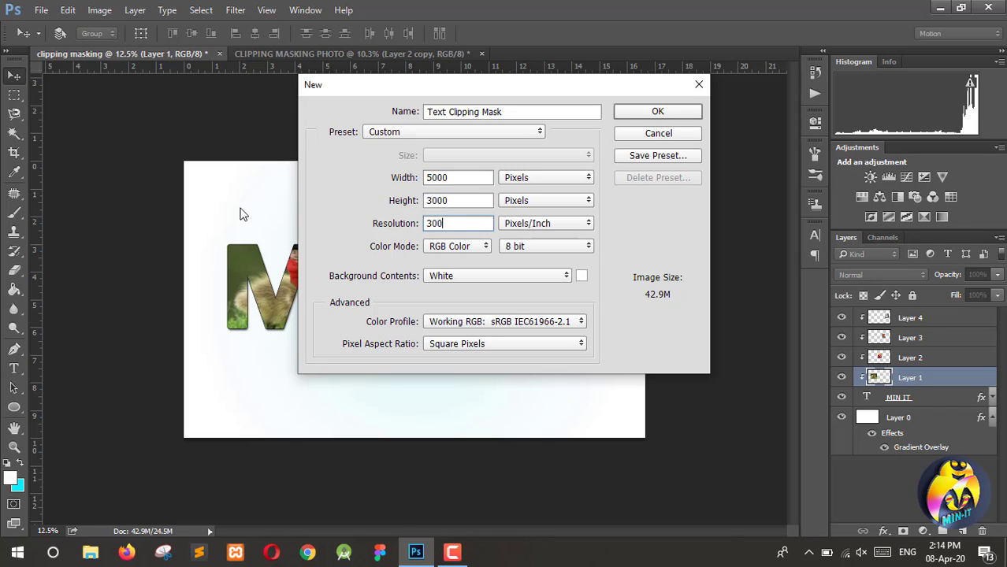
pyautogui.click(668, 112)
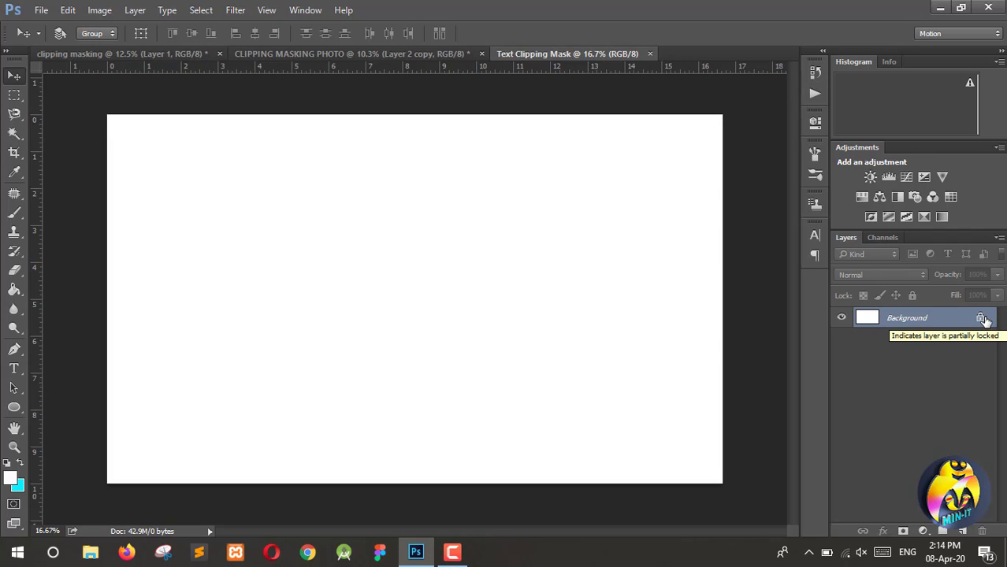
# Unlock the Background layer and add the text "MIN IT" to the canvas
pyautogui.scroll(-1, 709, 404)
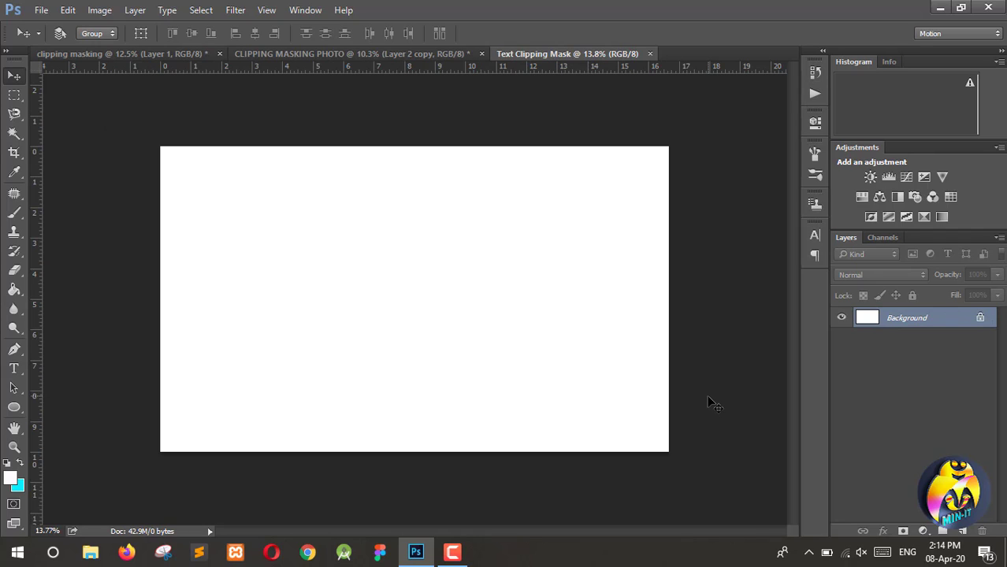
pyautogui.click(980, 319)
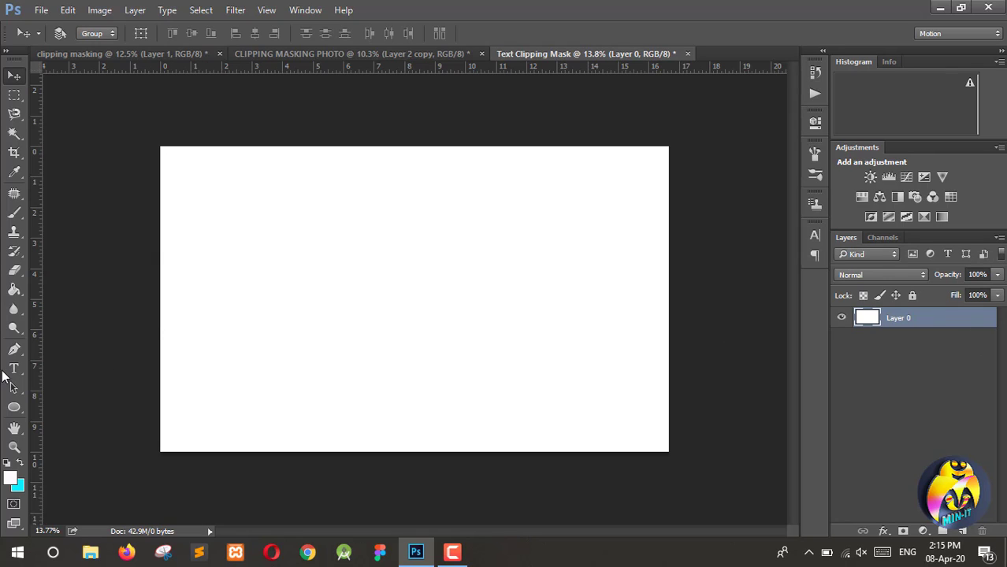
pyautogui.click(13, 368)
pyautogui.click(313, 293)
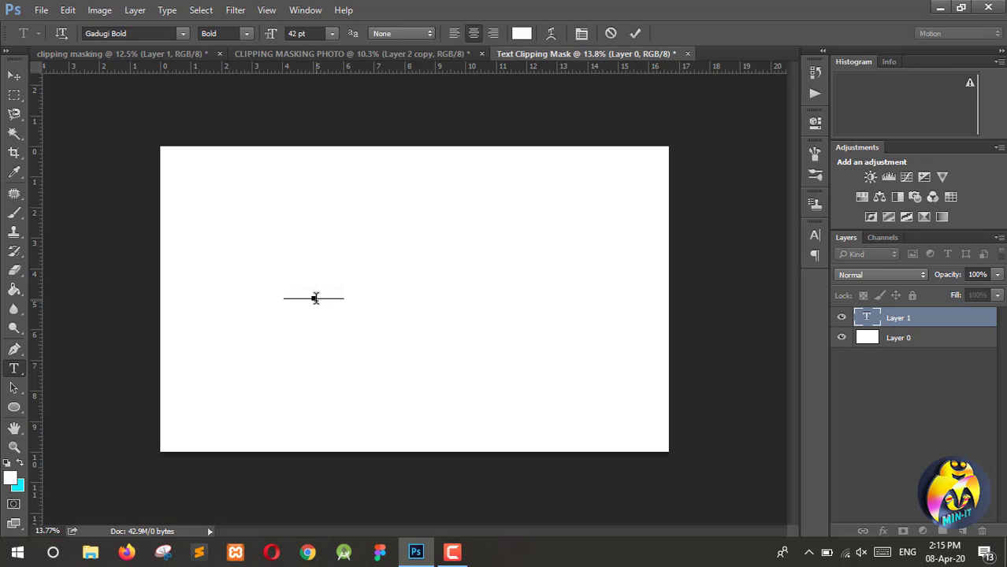
pyautogui.hotkey('ctrl', 'a')
# Change the text color of "MIN IT" to a golden yellow
pyautogui.click(521, 35)
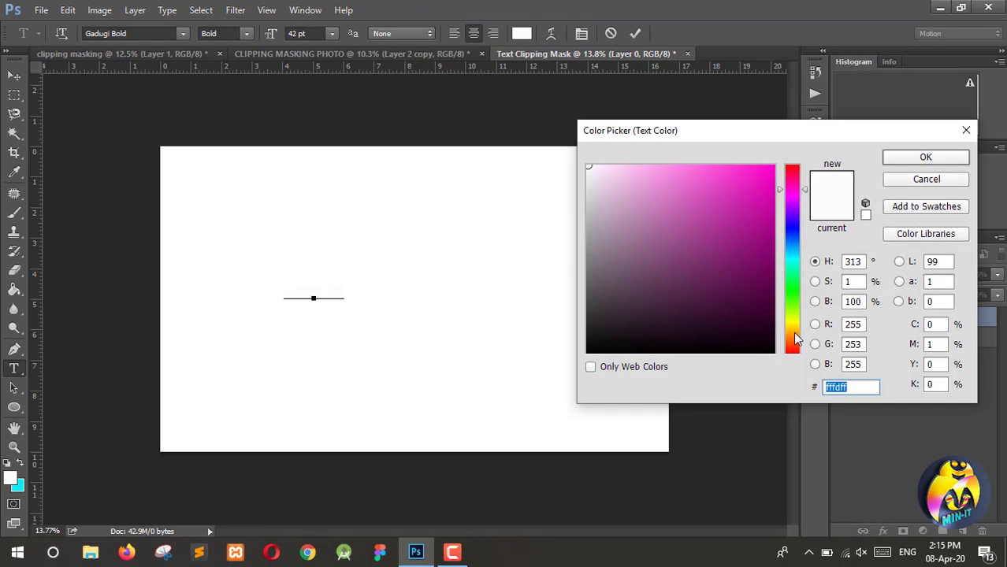
pyautogui.moveTo(794, 334); pyautogui.dragTo(777, 328)
pyautogui.click(765, 172)
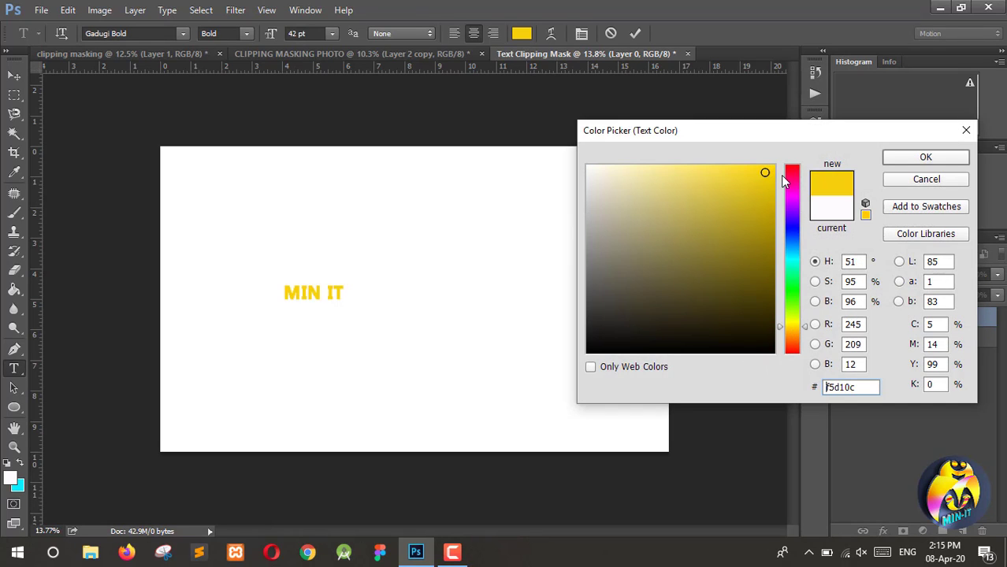
pyautogui.click(911, 158)
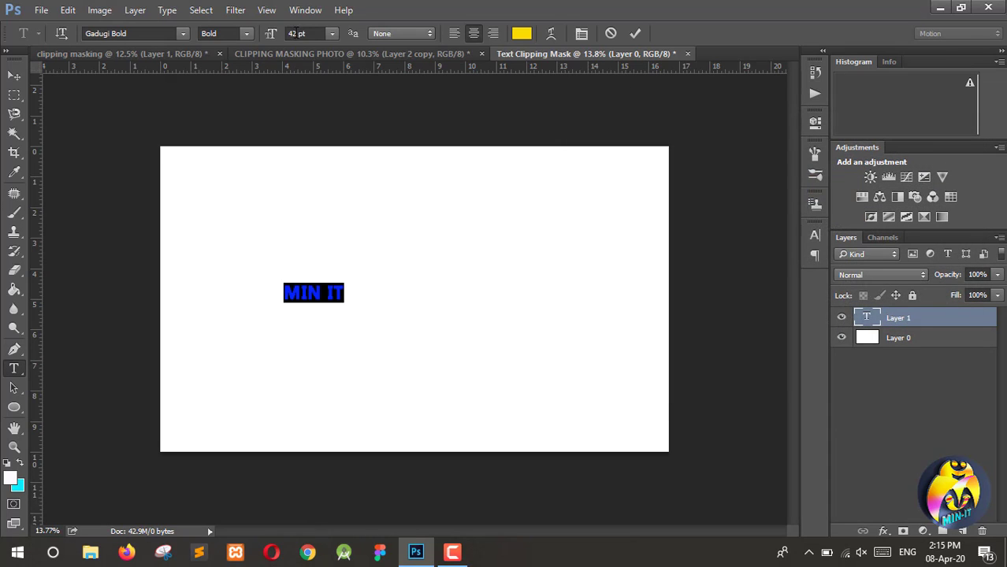
# Set the "MIN IT" text size to 300 pt and move the text to the middle of the canvas
pyautogui.click(273, 37)
pyautogui.write('300')
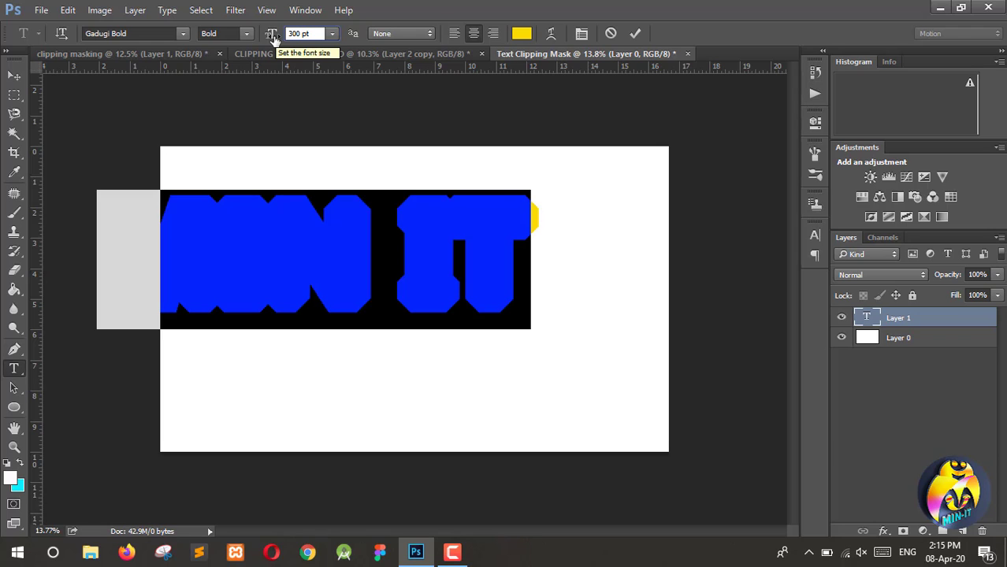
pyautogui.click(14, 75)
pyautogui.moveTo(231, 250); pyautogui.dragTo(341, 298)
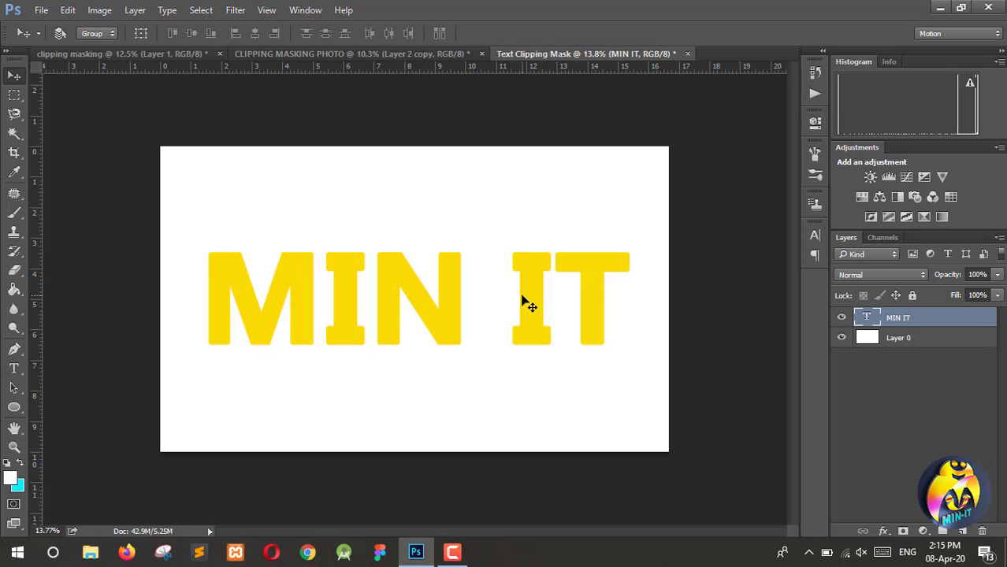
# Open all images from the desktop folder CLIPPUNG in Photoshop as separate documents
pyautogui.click(939, 9)
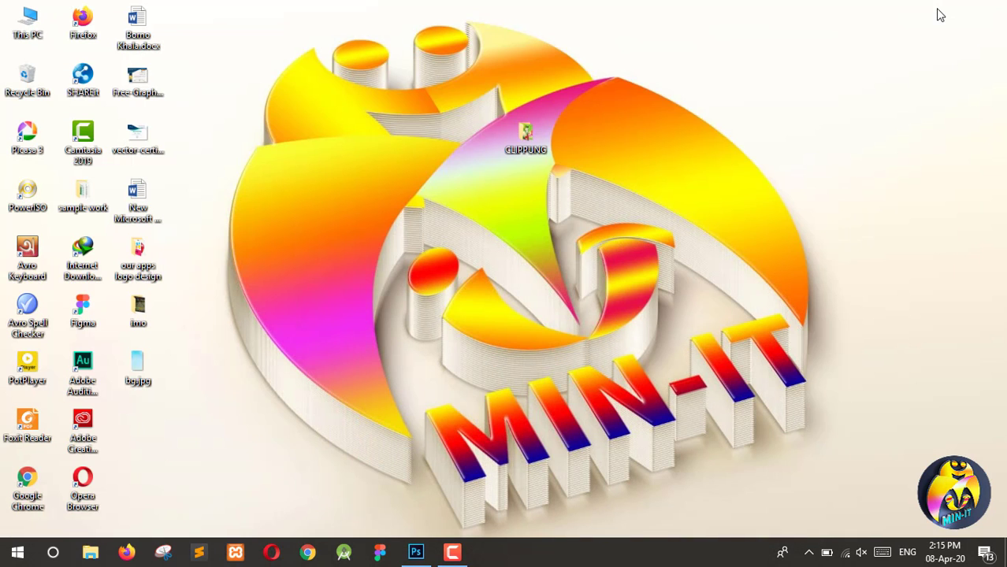
pyautogui.doubleClick(522, 136)
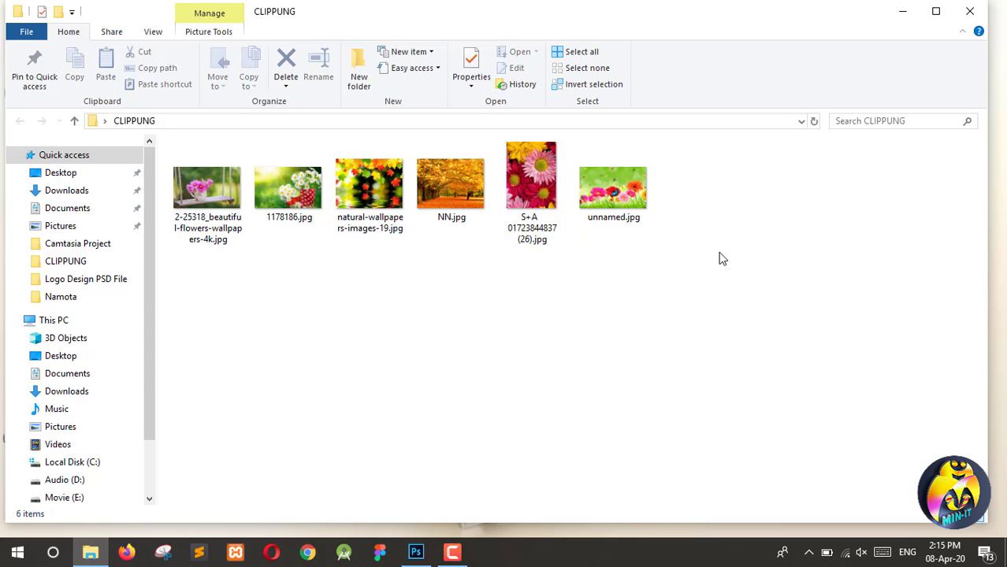
pyautogui.moveTo(703, 223); pyautogui.dragTo(186, 184)
pyautogui.moveTo(454, 195); pyautogui.dragTo(577, 156)
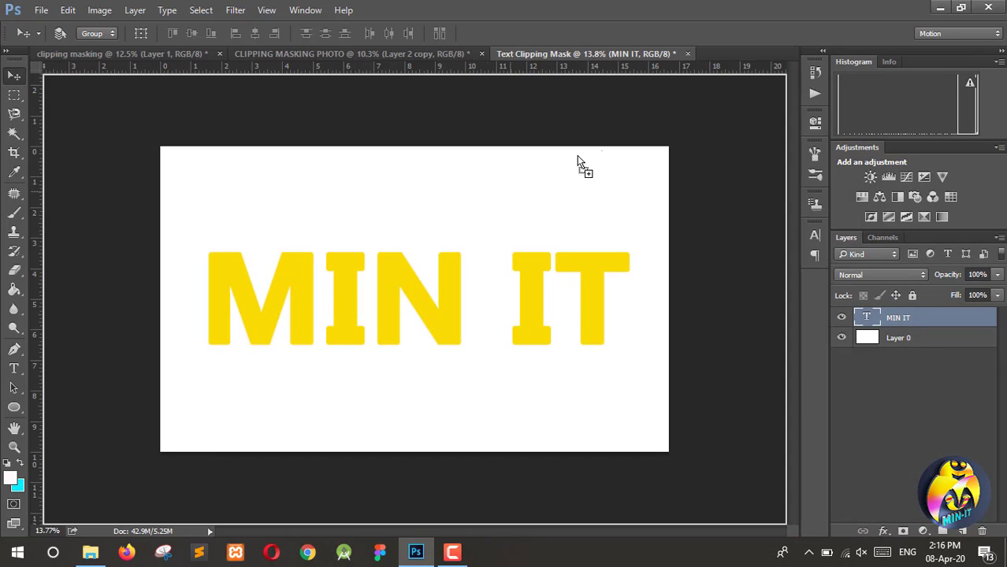
pyautogui.moveTo(734, 63); pyautogui.dragTo(734, 58)
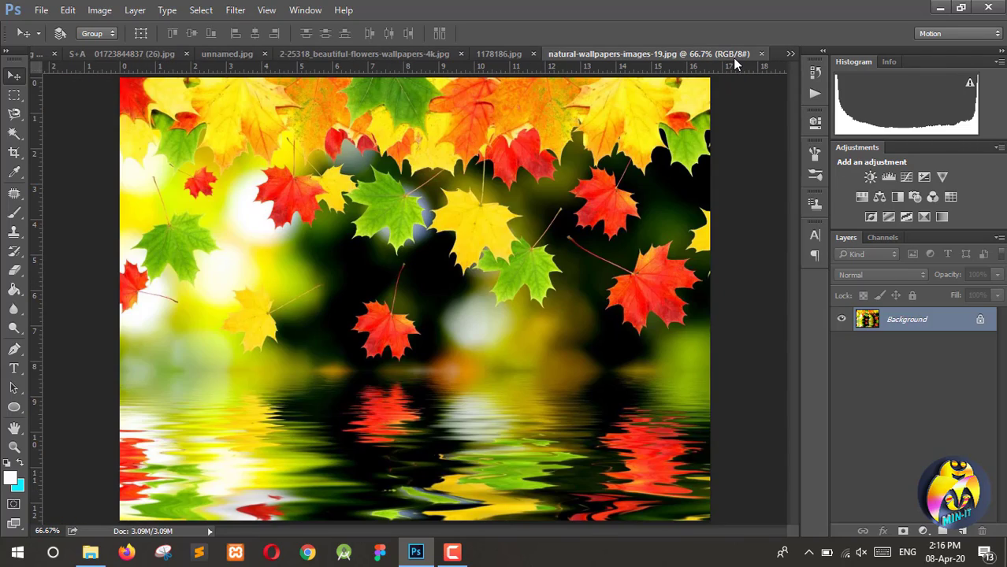
# Unlock the NN.jpg autumn image and copy it into the Text Clipping Mask document over the letters M and I
pyautogui.click(333, 62)
pyautogui.click(398, 55)
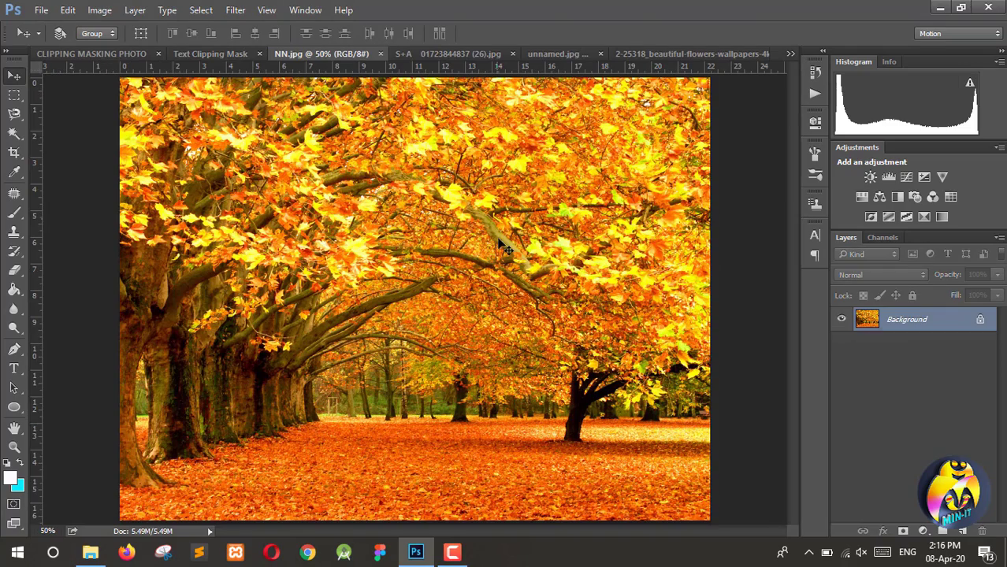
pyautogui.click(979, 323)
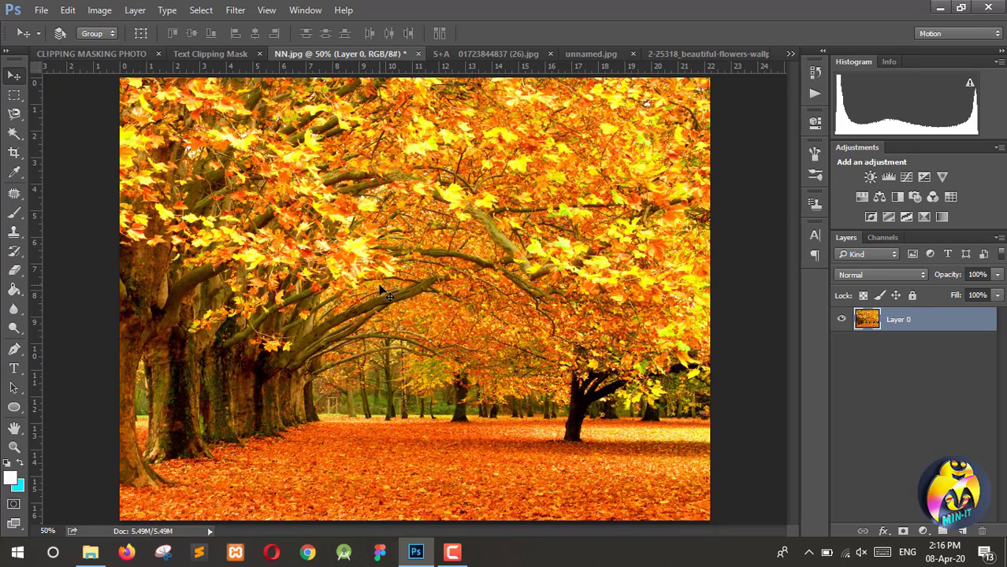
pyautogui.moveTo(385, 294); pyautogui.dragTo(286, 312)
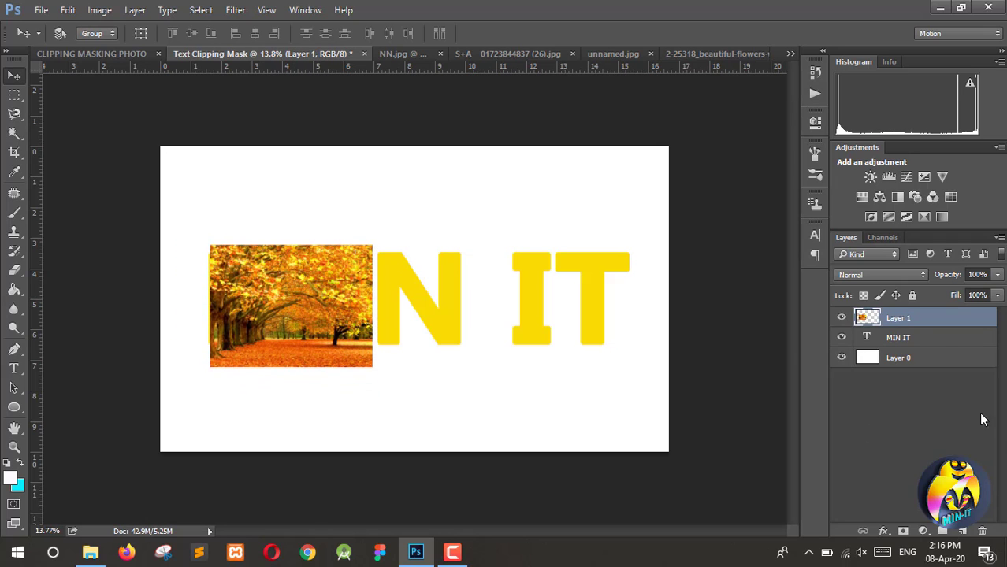
# Create a clipping mask from the autumn image layer onto the "MIN IT" text and shift the image so it fills only the M
pyautogui.click(896, 345)
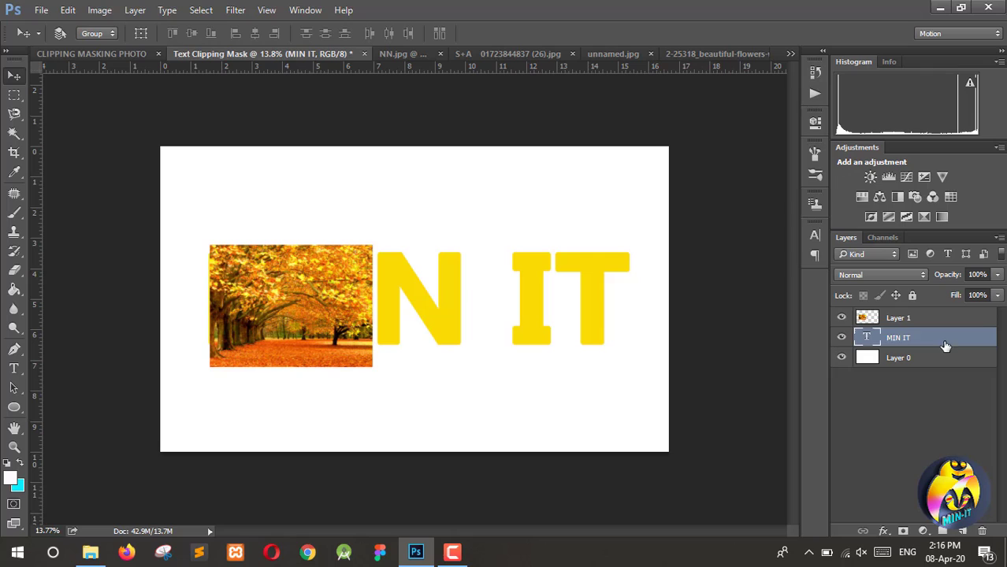
pyautogui.click(906, 320)
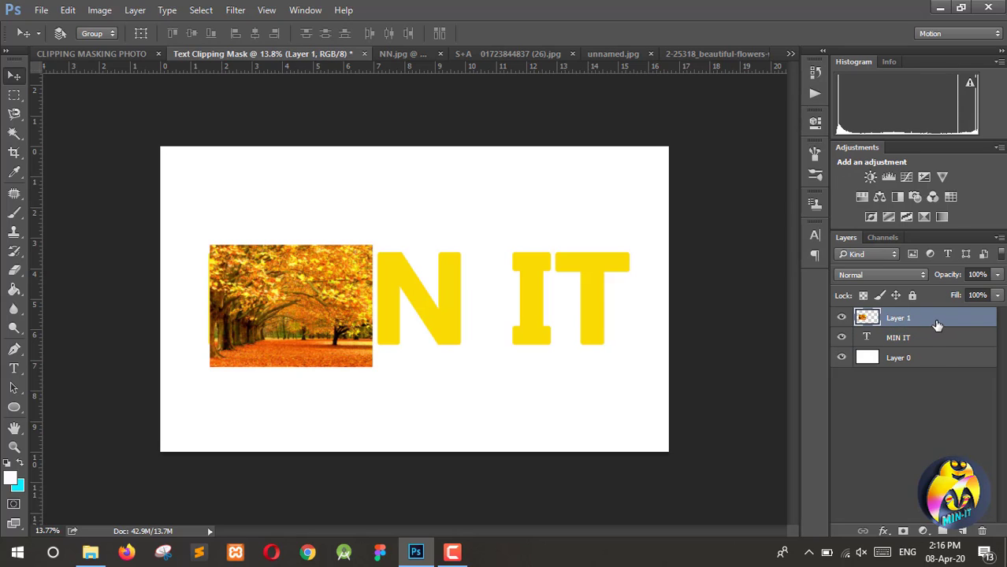
pyautogui.rightClick(936, 325)
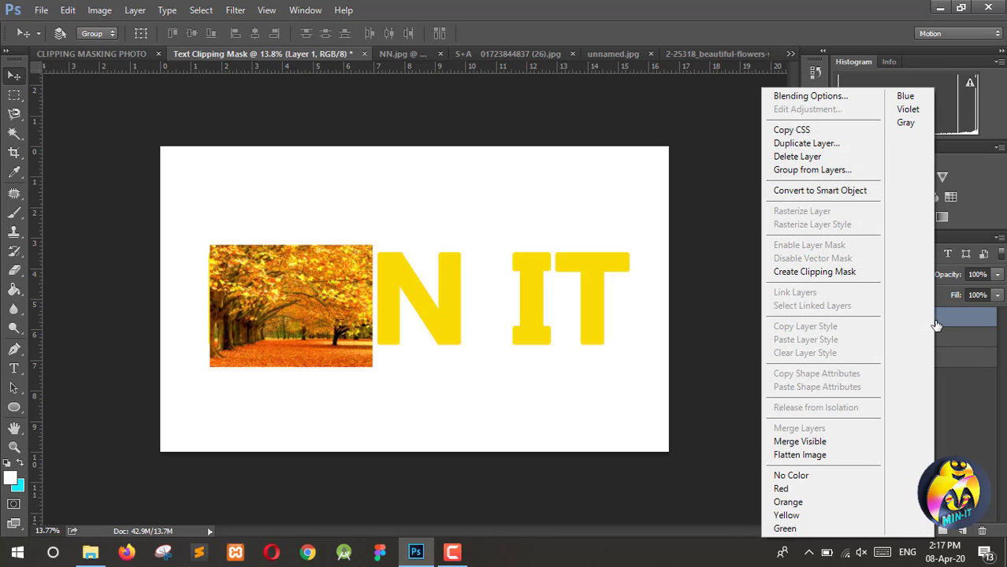
pyautogui.click(821, 271)
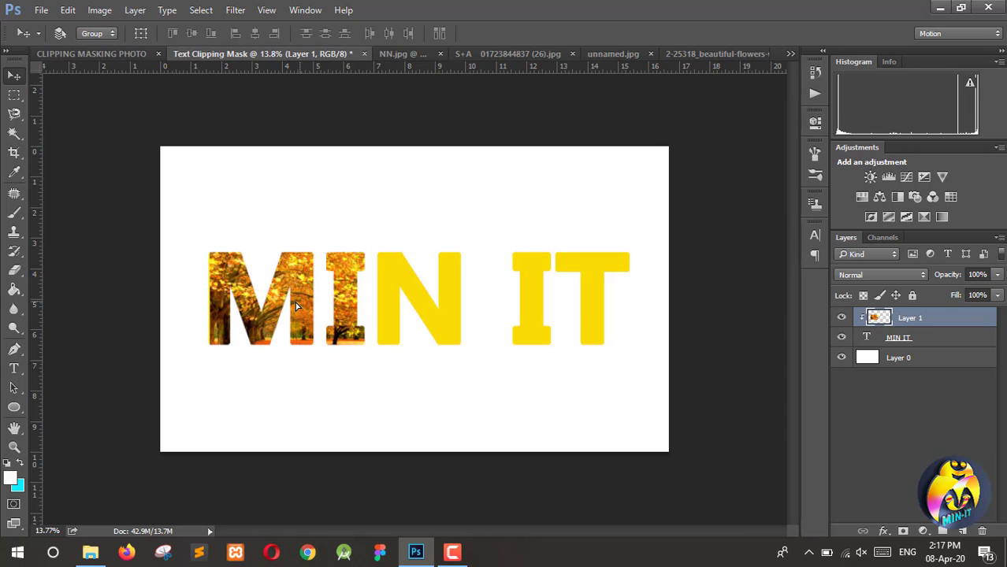
pyautogui.moveTo(295, 301); pyautogui.dragTo(257, 320)
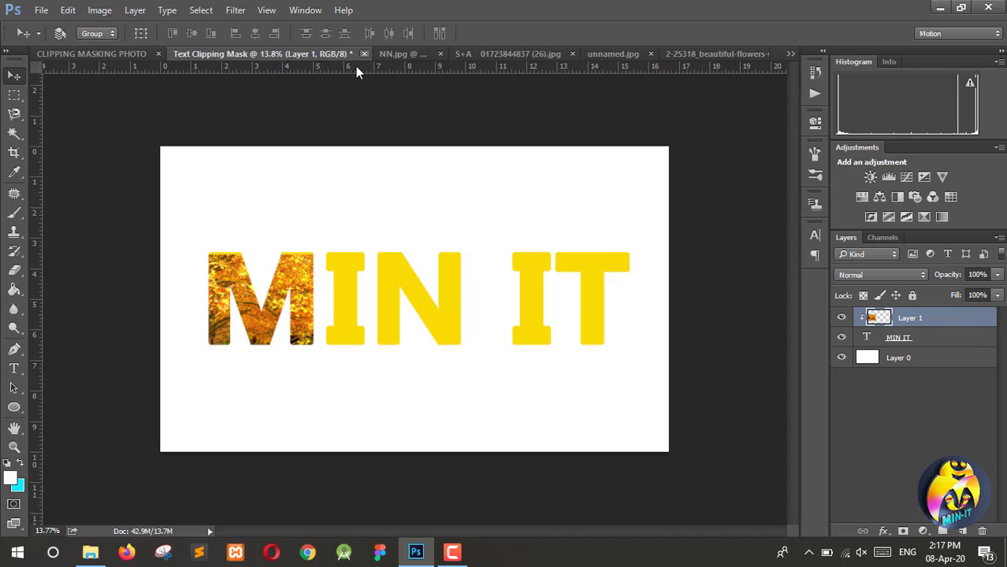
# Close the NN.jpg document without saving its changes
pyautogui.click(411, 53)
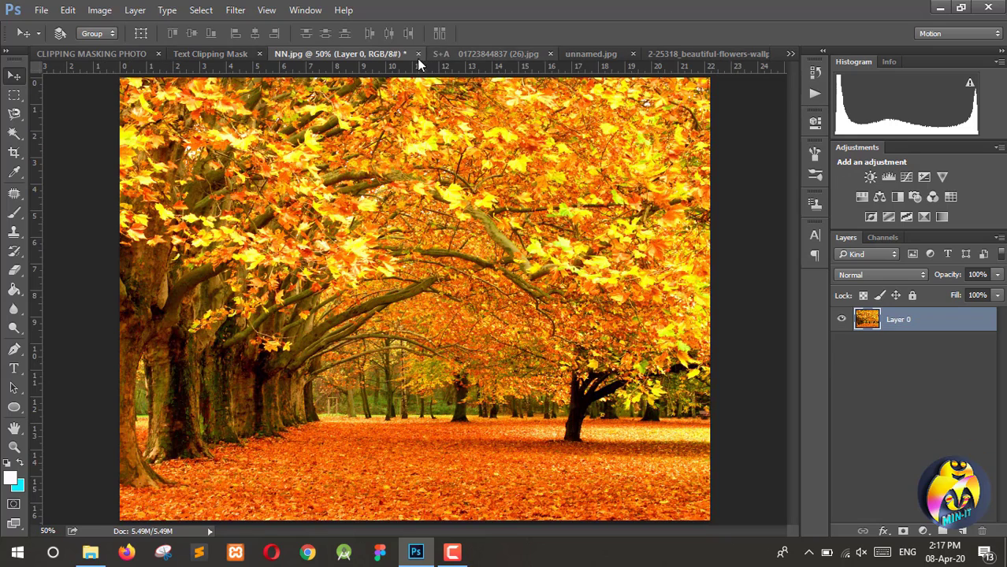
pyautogui.click(418, 54)
pyautogui.click(486, 219)
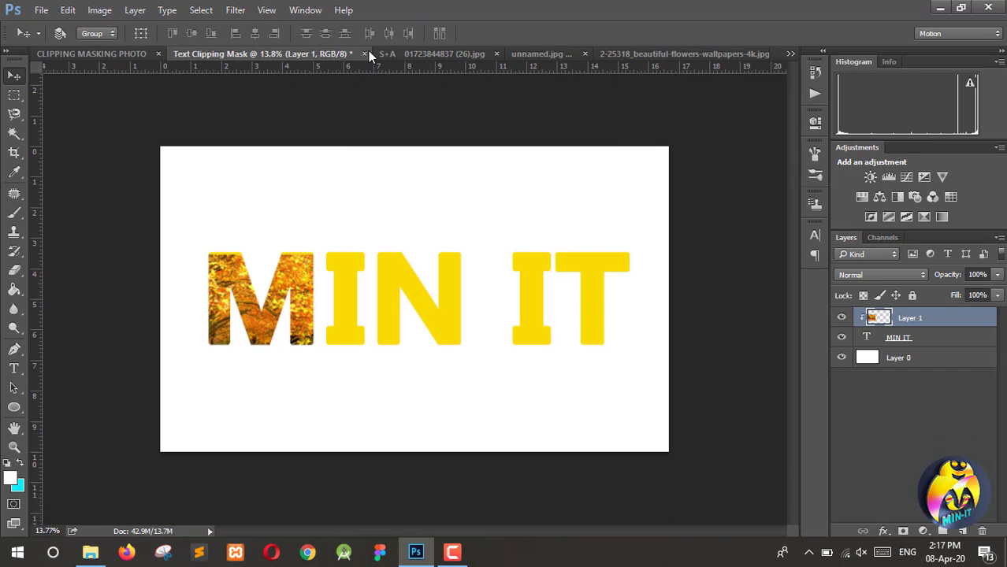
# Unlock the red and pink flower image and place it over the first I, clipped to the "MIN IT" text
pyautogui.click(449, 55)
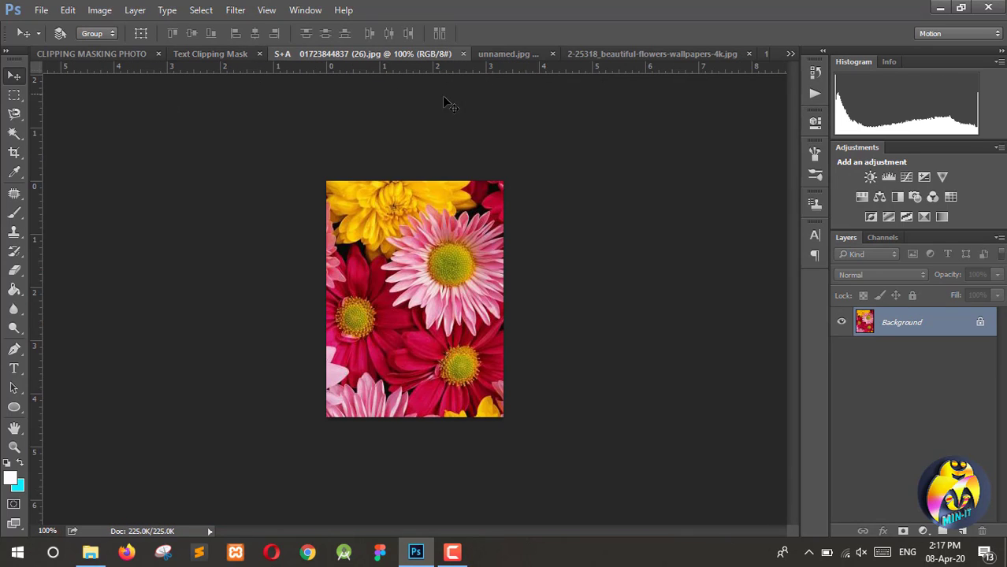
pyautogui.click(980, 323)
pyautogui.moveTo(355, 304); pyautogui.dragTo(331, 266)
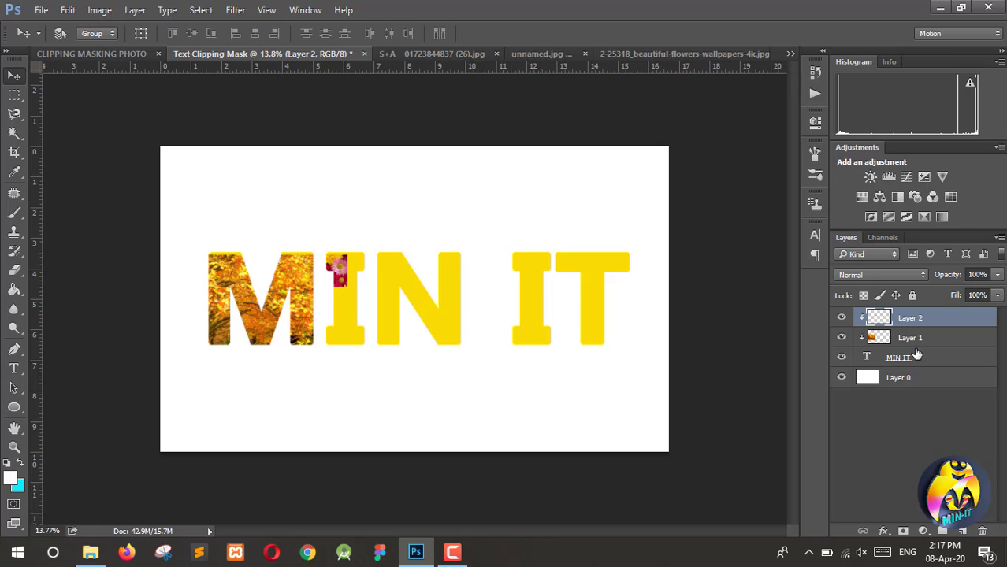
# Enlarge the red and pink flower image with Free Transform to about 203% width and 366% height, covering the whole first I
pyautogui.hotkey('ctrl', 't')
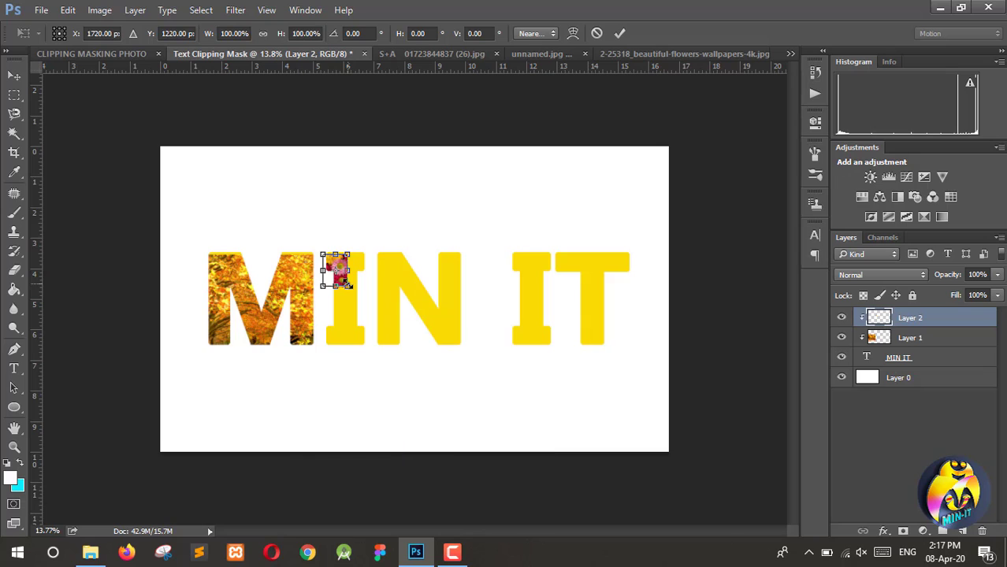
pyautogui.moveTo(347, 283); pyautogui.dragTo(374, 343)
pyautogui.moveTo(347, 254); pyautogui.dragTo(347, 230)
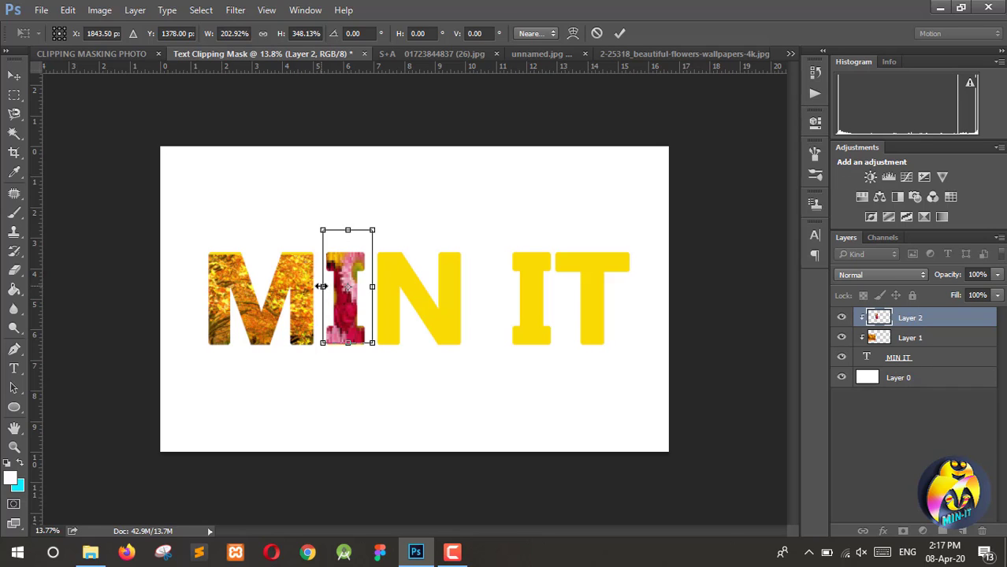
pyautogui.moveTo(347, 342); pyautogui.dragTo(348, 349)
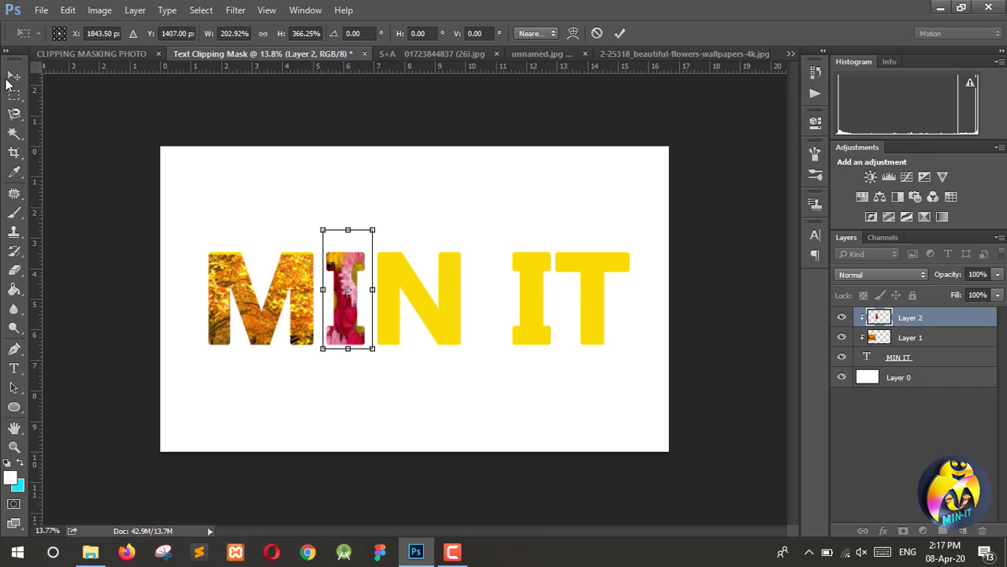
pyautogui.click(11, 79)
pyautogui.click(429, 220)
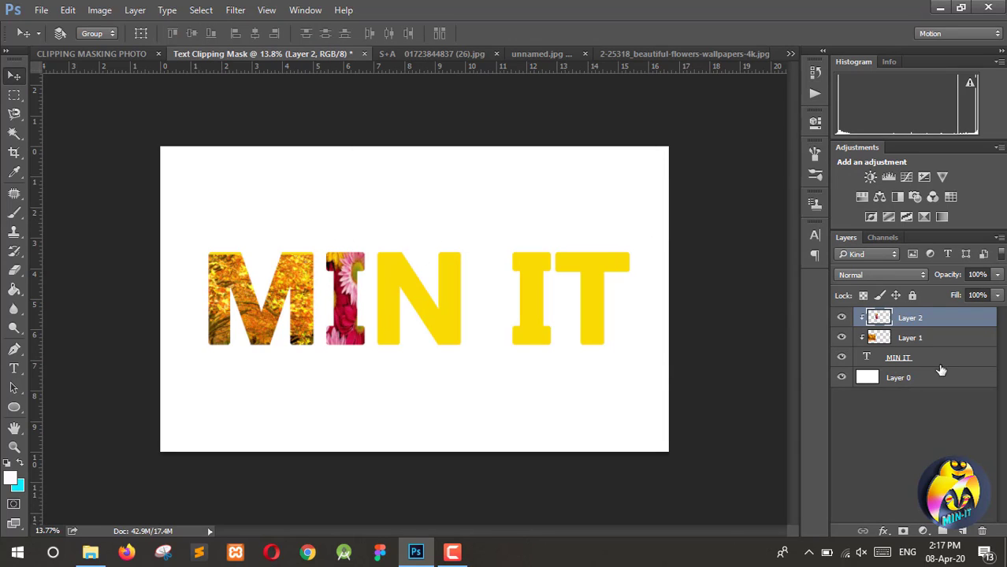
# Shift the autumn image upward inside the M so the orange ground fills its lower part, and reselect the flower layer, Layer 2
pyautogui.click(928, 345)
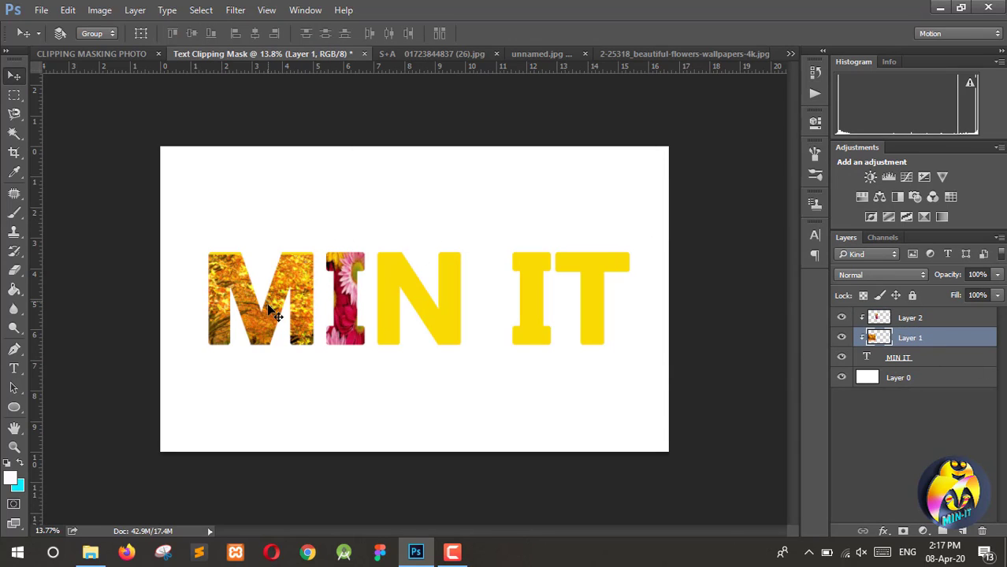
pyautogui.moveTo(274, 313); pyautogui.dragTo(268, 285)
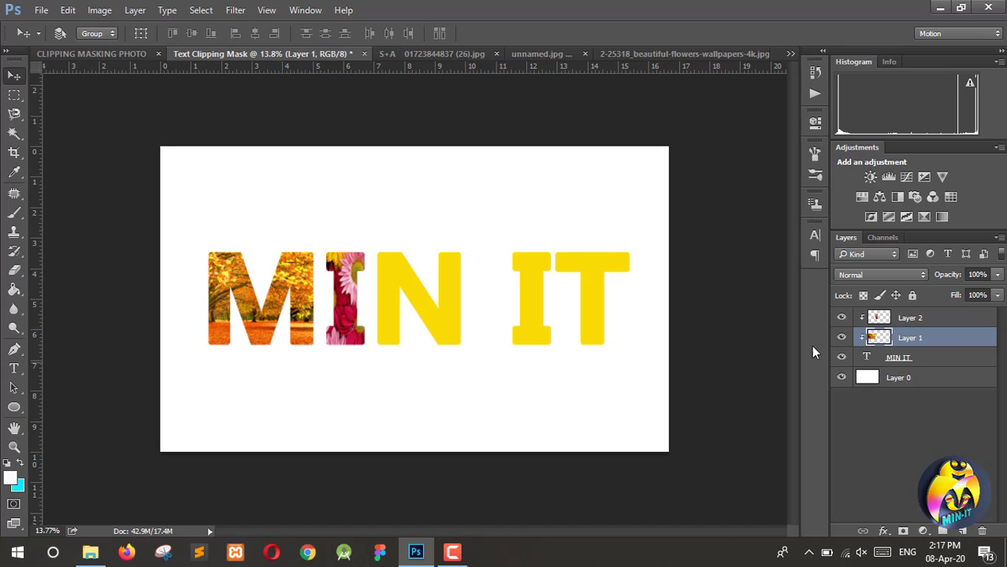
pyautogui.click(920, 320)
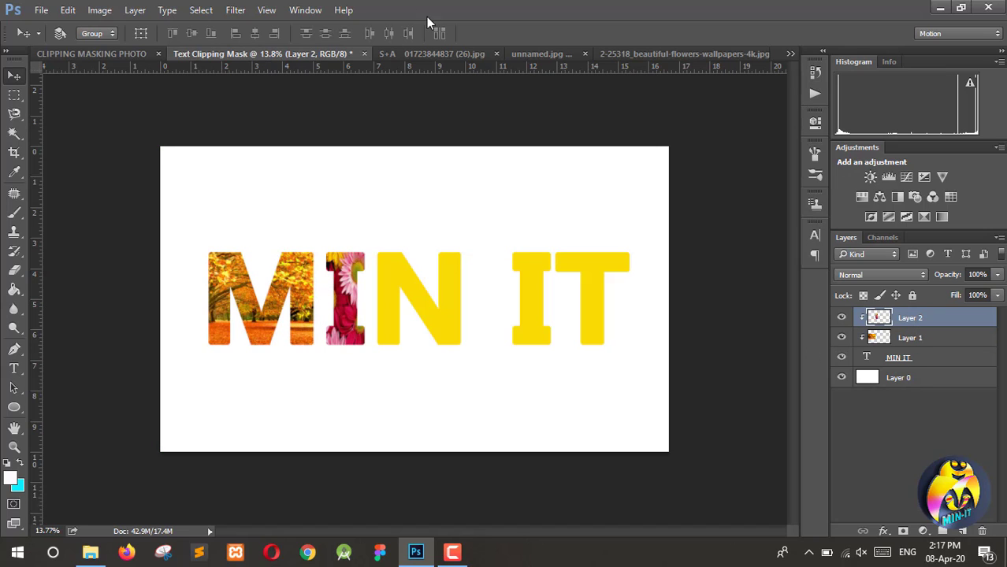
# Close the red and pink flower source document without saving its changes
pyautogui.click(445, 56)
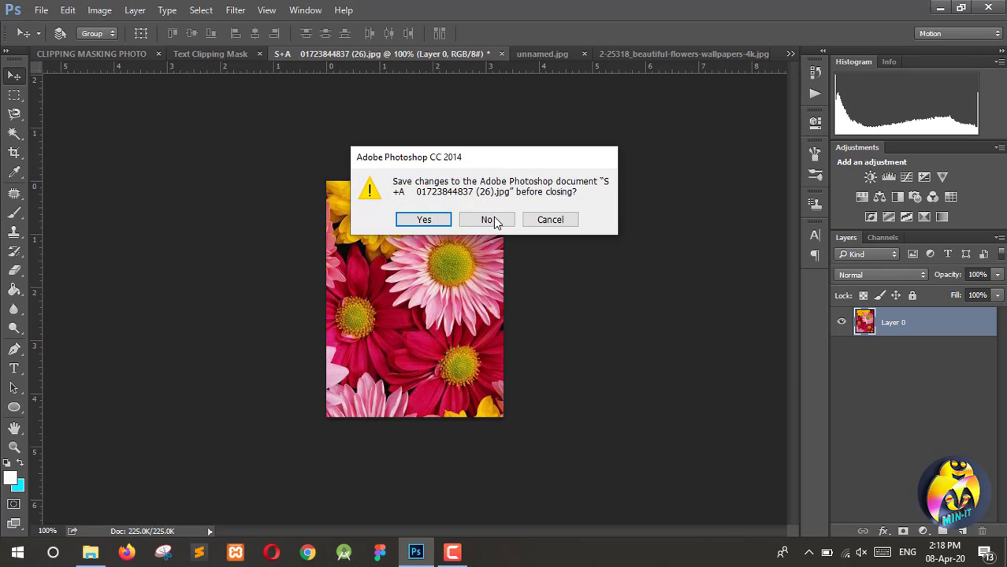
pyautogui.click(489, 217)
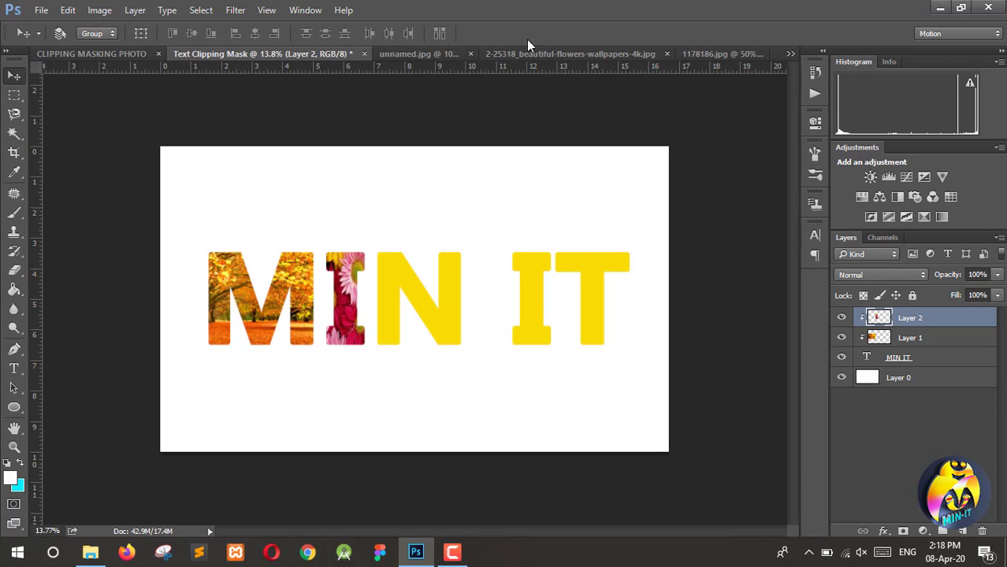
# Unlock the unnamed.jpg flower meadow image and place it over the N in the Text Clipping Mask document, clipped to the text
pyautogui.click(402, 54)
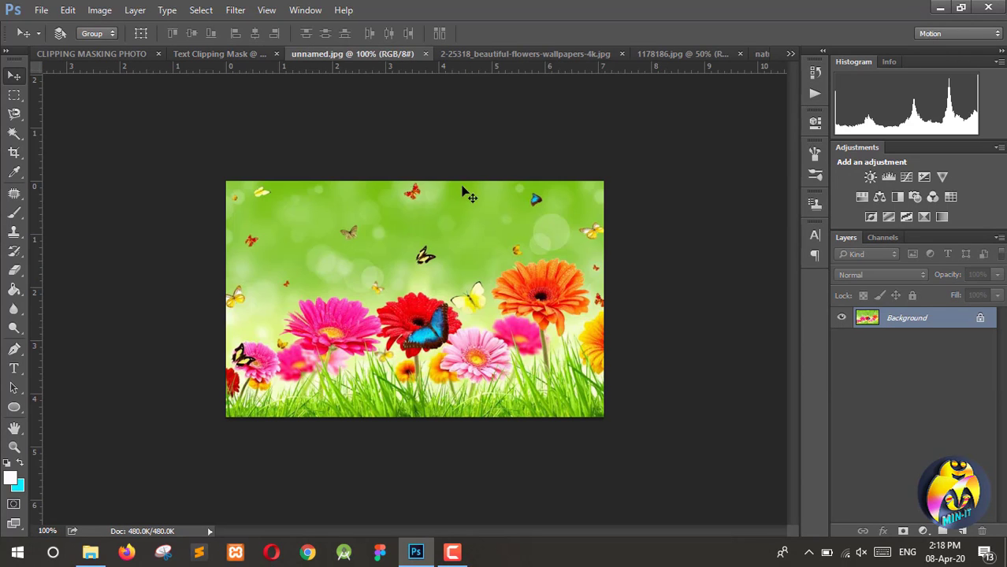
pyautogui.click(981, 319)
pyautogui.moveTo(383, 338); pyautogui.dragTo(411, 307)
pyautogui.hotkey('ctrl', 'alt', 'g')
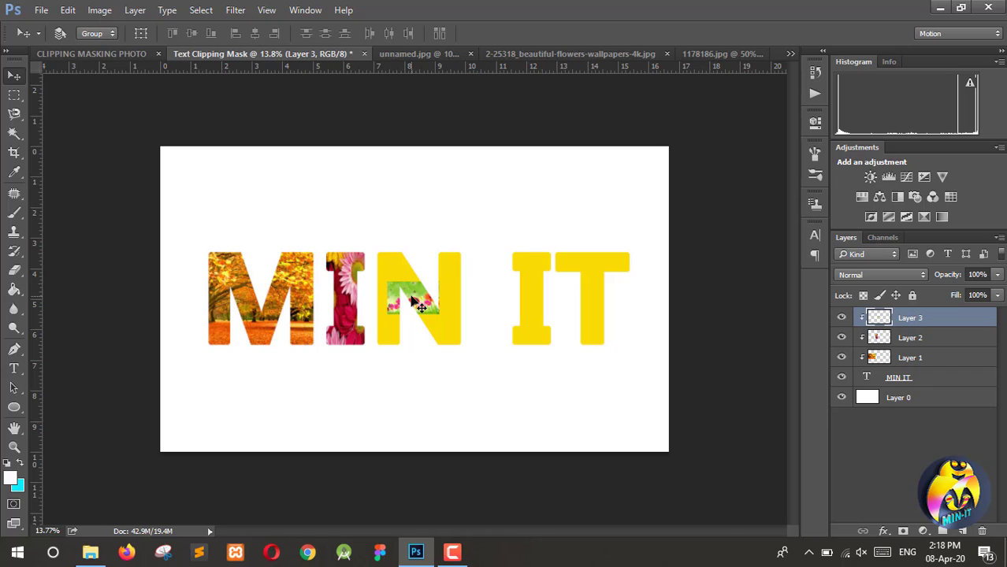
# Enlarge the flower meadow image with Free Transform to about 184% width and 304% height, filling the entire N
pyautogui.hotkey('ctrl', 't')
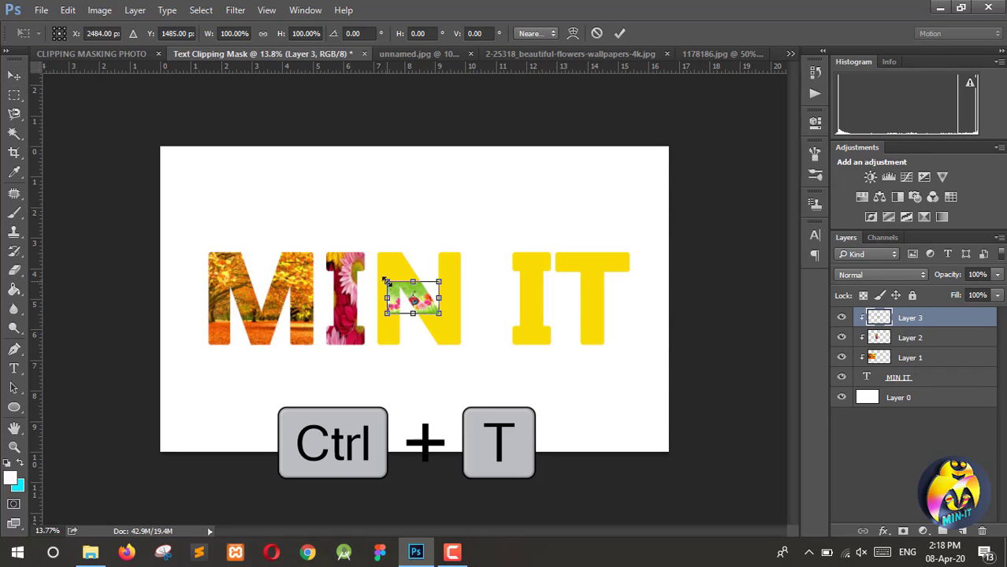
pyautogui.moveTo(387, 282); pyautogui.dragTo(372, 245)
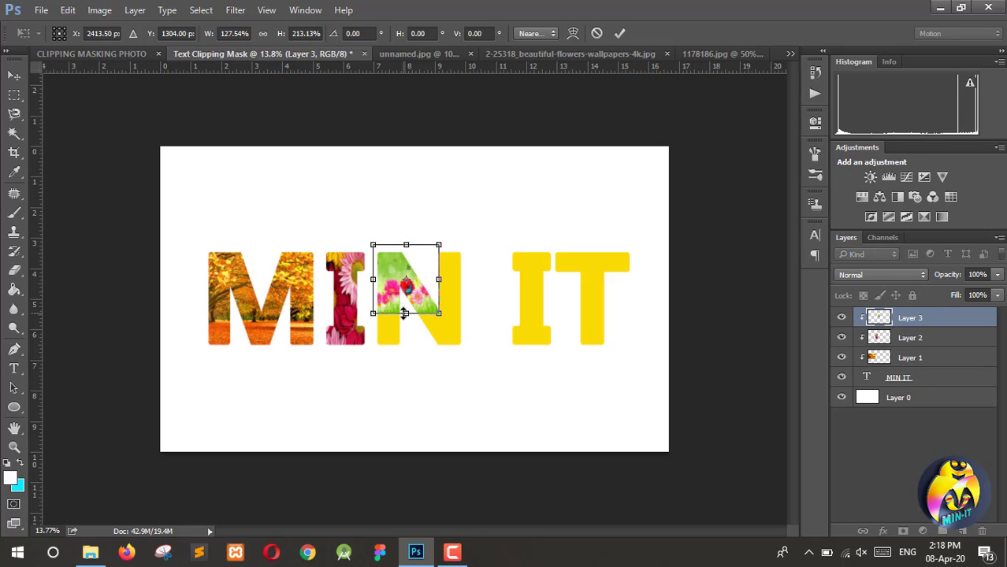
pyautogui.moveTo(406, 314); pyautogui.dragTo(416, 346)
pyautogui.moveTo(449, 293); pyautogui.dragTo(468, 309)
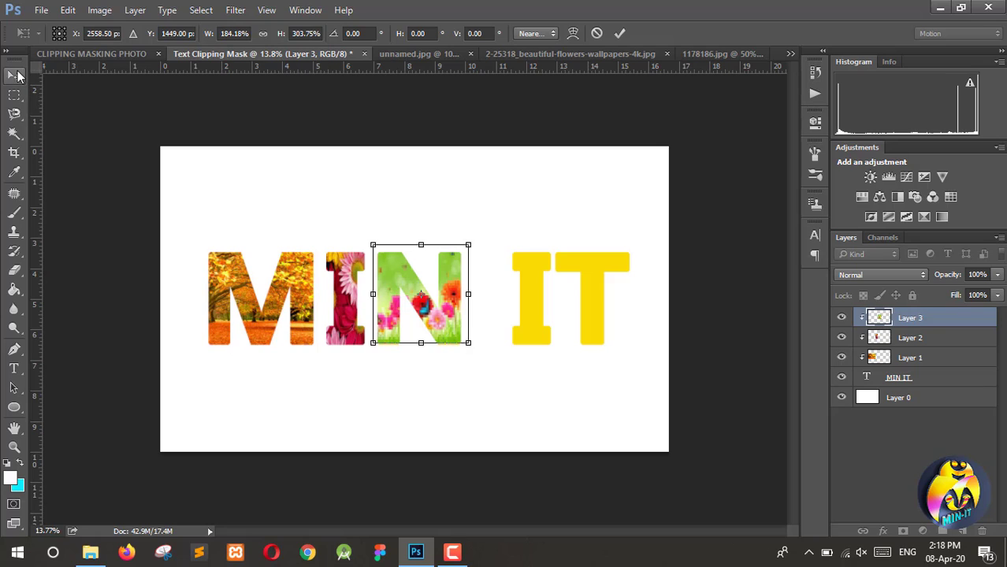
pyautogui.click(13, 75)
pyautogui.click(427, 218)
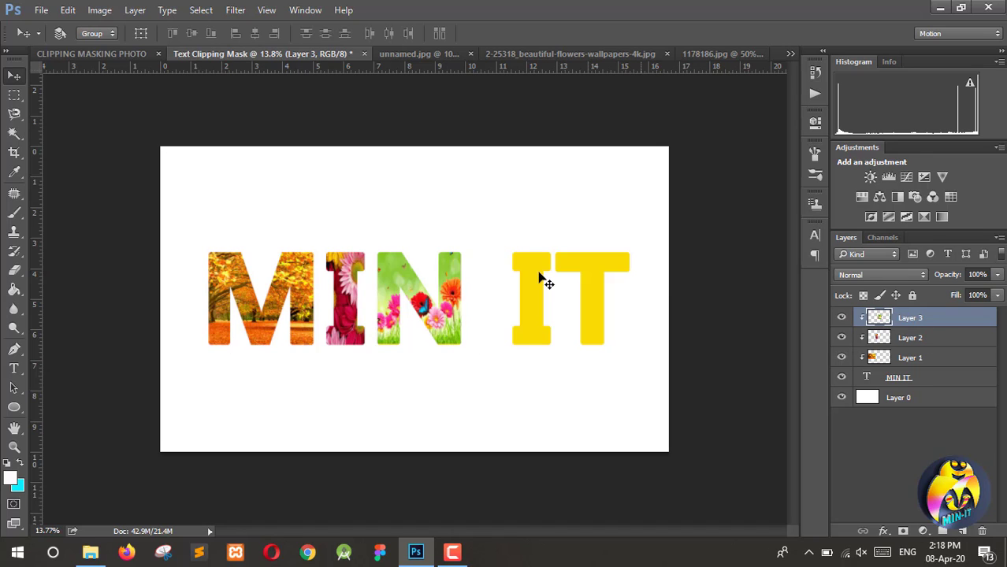
# Close unnamed.jpg without saving its changes, and close 2-25318_beautiful-flowers-wallpapers-4k.jpg as well
pyautogui.click(452, 55)
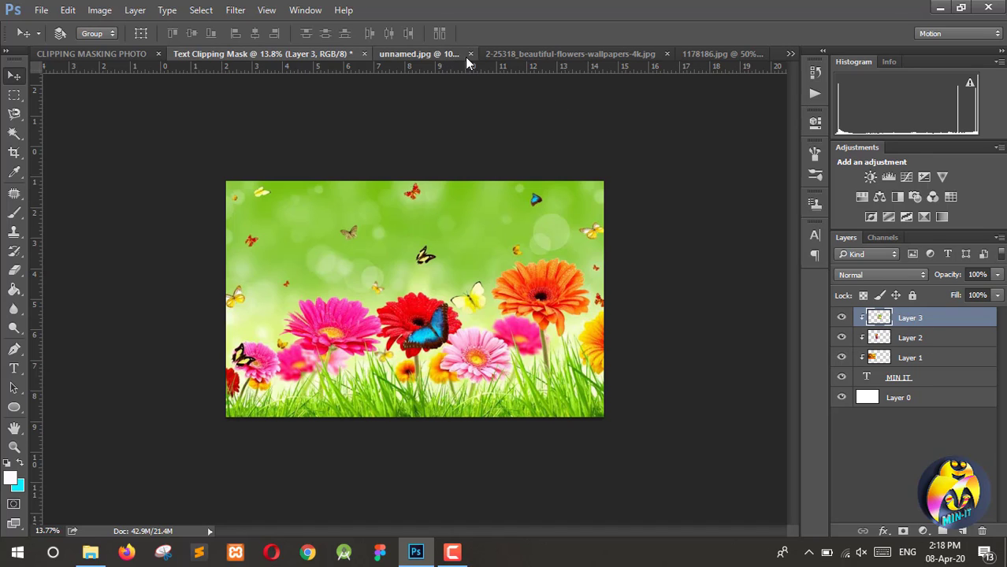
pyautogui.click(456, 55)
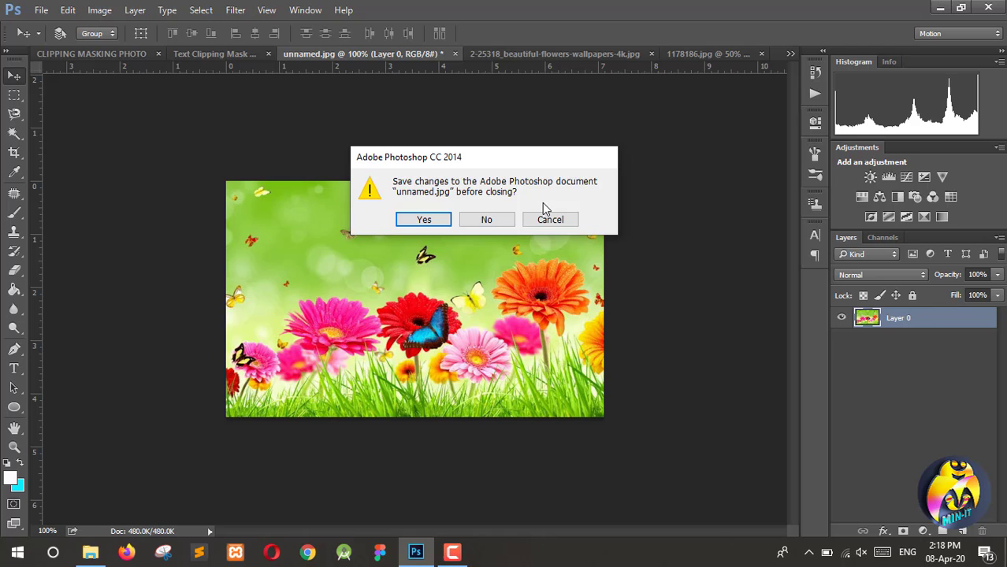
pyautogui.click(502, 219)
pyautogui.click(461, 56)
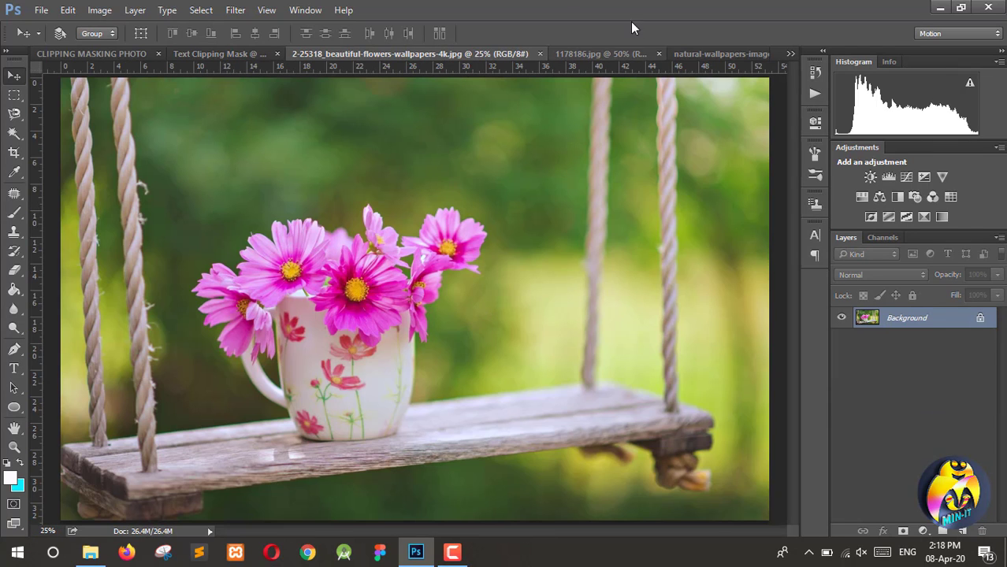
pyautogui.click(541, 54)
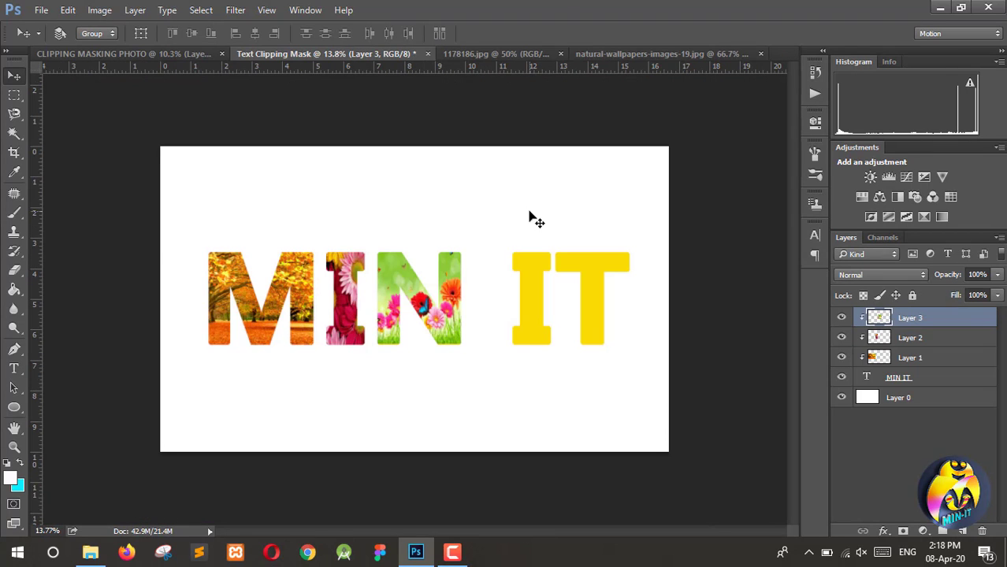
# Unlock the 1178186.jpg daisy image and place it over the second I in the Text Clipping Mask document, clipped to the text
pyautogui.click(521, 56)
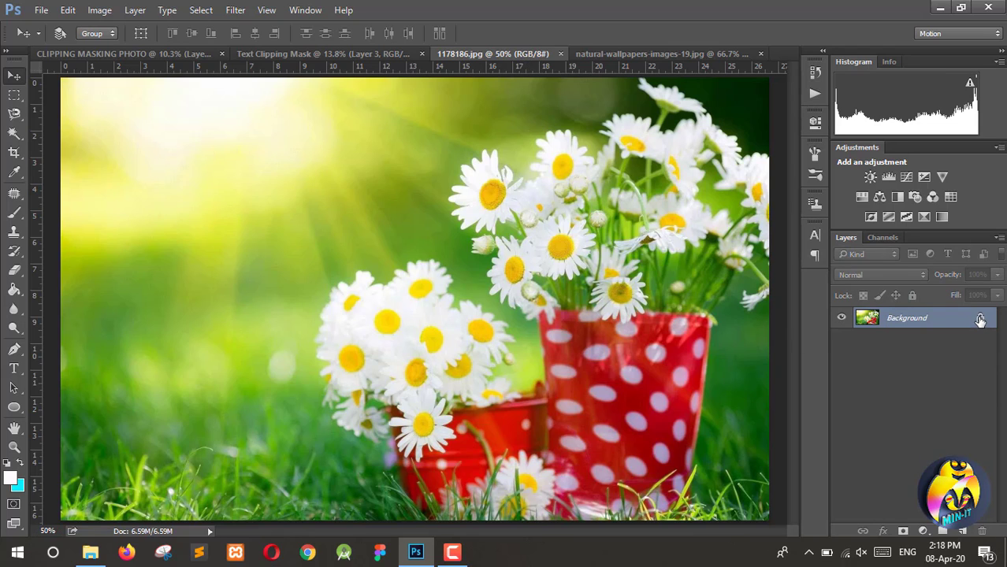
pyautogui.click(980, 319)
pyautogui.moveTo(628, 312); pyautogui.dragTo(550, 328)
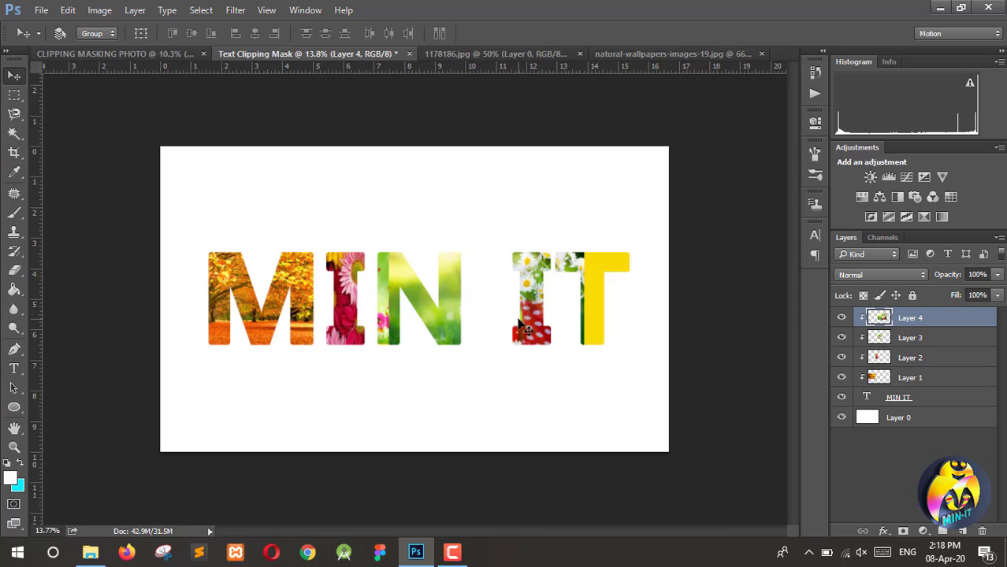
# Move the daisy layer below Layer 3 and Layer 2, and shift the image so white daisies fill the lower part of the second I
pyautogui.moveTo(908, 319); pyautogui.dragTo(908, 348)
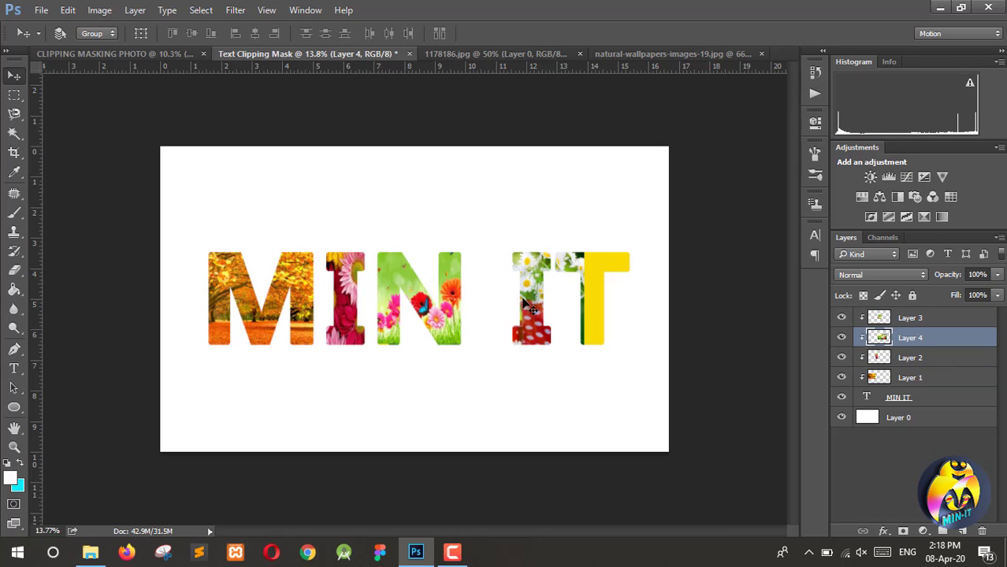
pyautogui.moveTo(537, 319)
pyautogui.mouseDown()
pyautogui.moveTo(522, 316)
pyautogui.moveTo(522, 326)
pyautogui.mouseUp()
pyautogui.moveTo(887, 337); pyautogui.dragTo(906, 370)
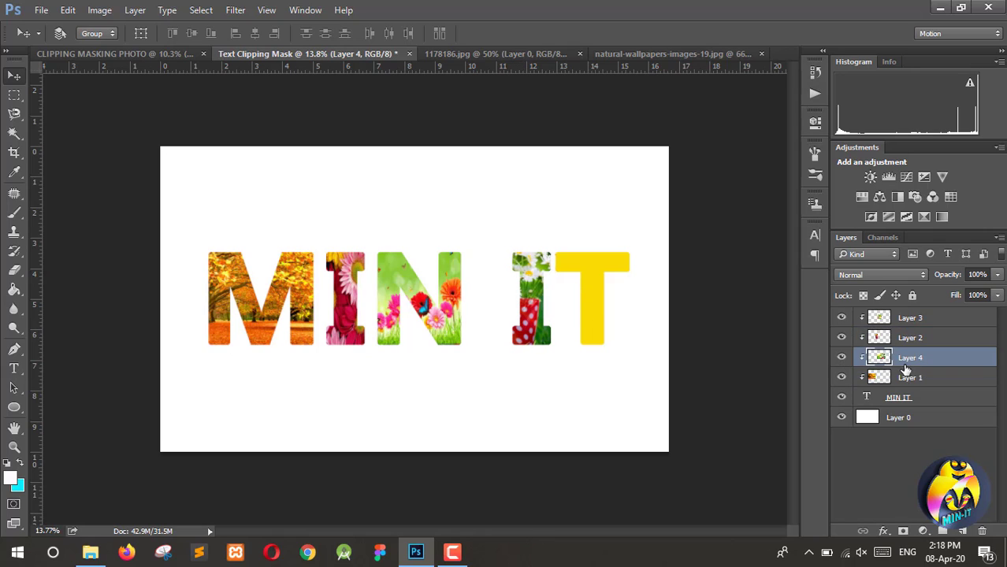
pyautogui.moveTo(541, 309); pyautogui.dragTo(590, 340)
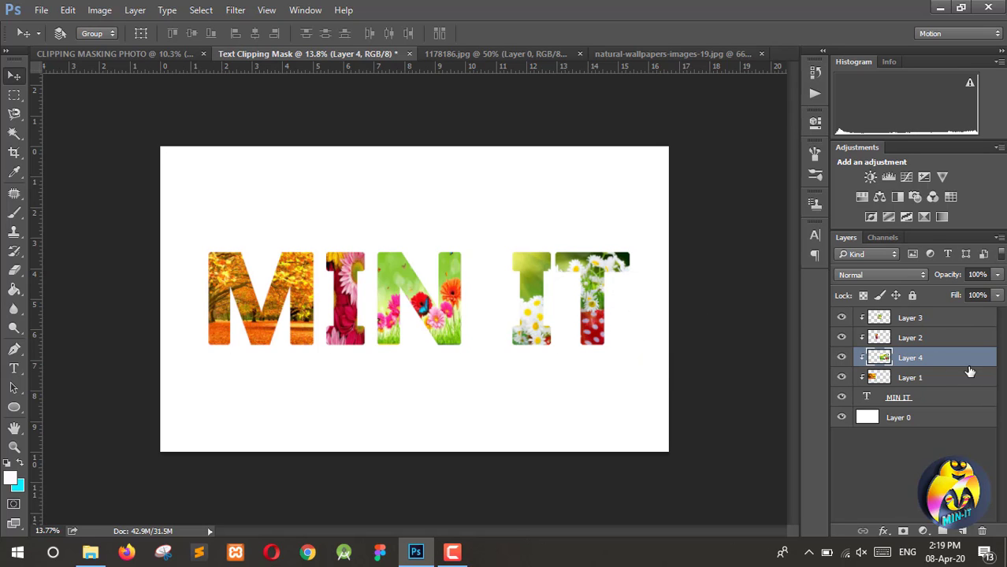
# Select the uppermost layer, Layer 3, and close the 1178186.jpg document without saving its changes
pyautogui.click(926, 323)
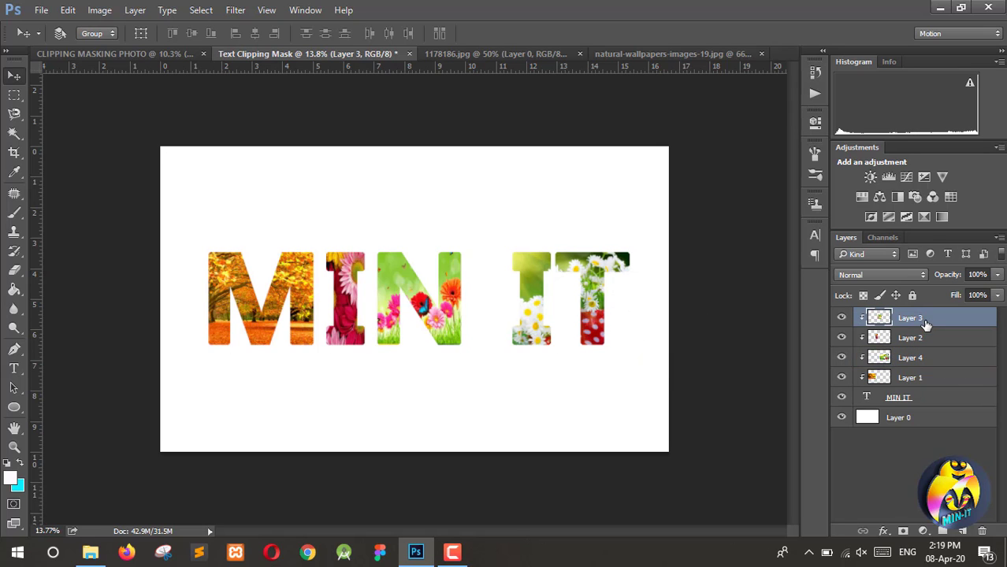
pyautogui.click(580, 54)
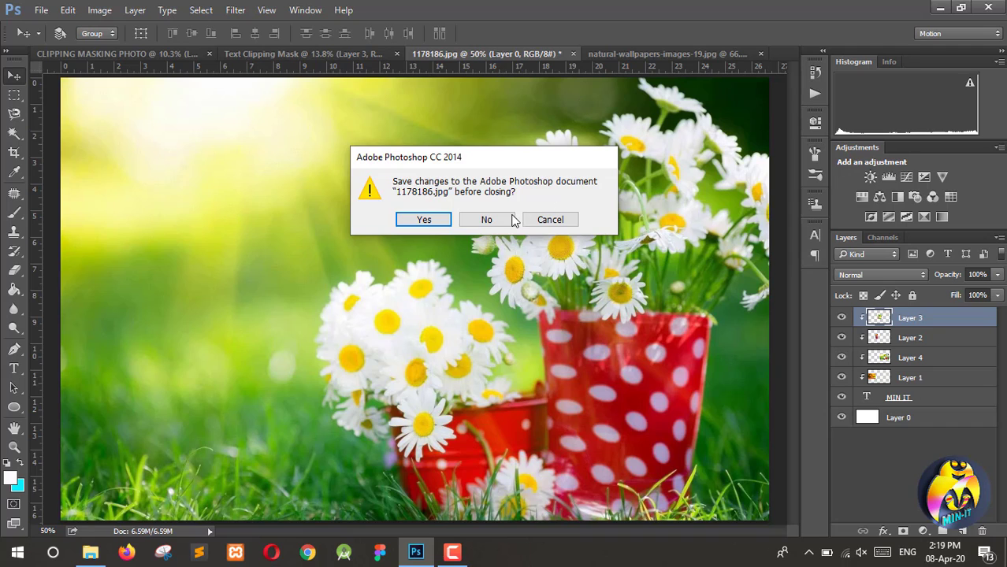
pyautogui.click(488, 219)
# Place the natural-wallpapers-images-19.jpg leaf image in the text document, move its layer between Layer 2 and Layer 4, and shift it to fill only the T
pyautogui.click(580, 57)
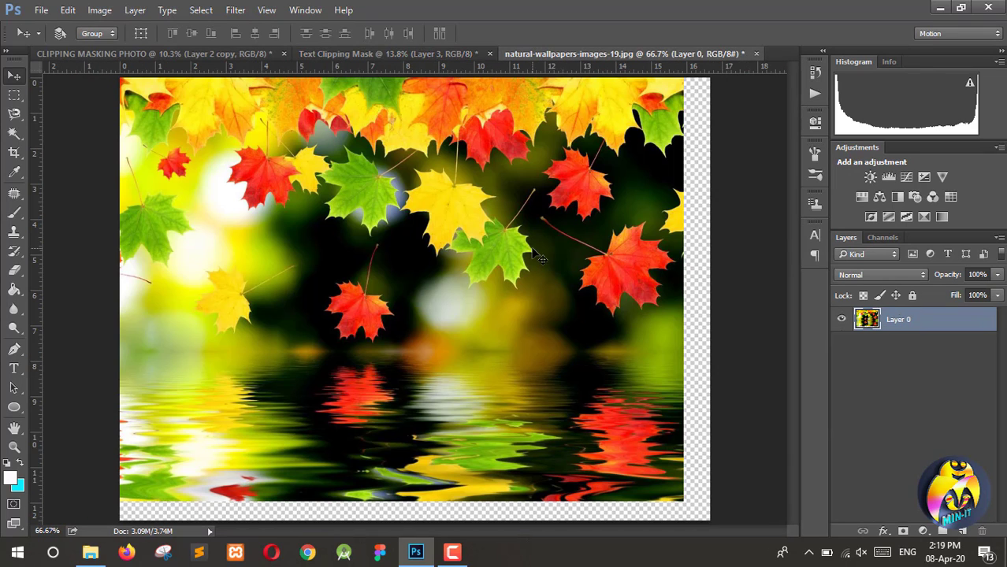
pyautogui.moveTo(383, 177); pyautogui.dragTo(596, 288)
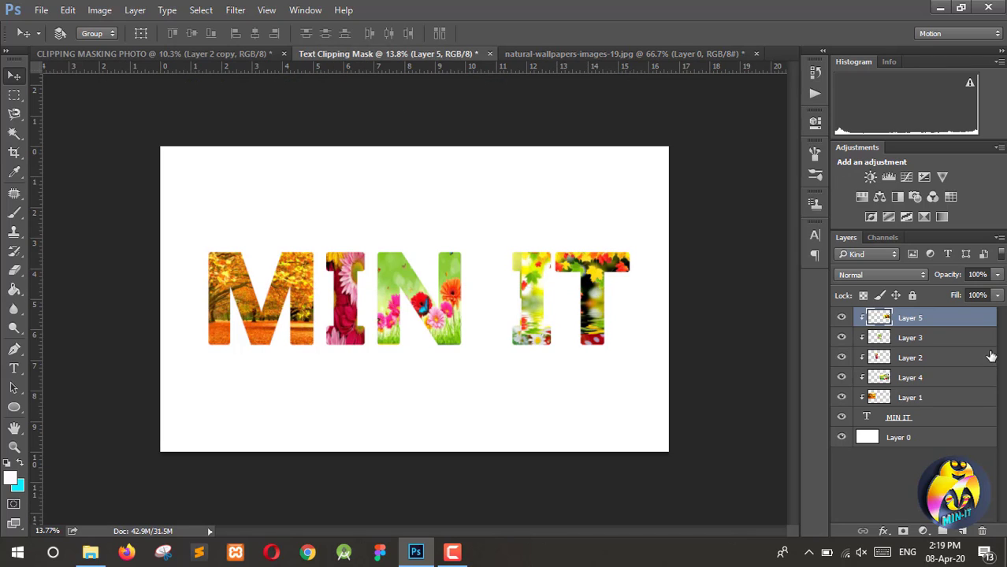
pyautogui.moveTo(916, 325); pyautogui.dragTo(911, 352)
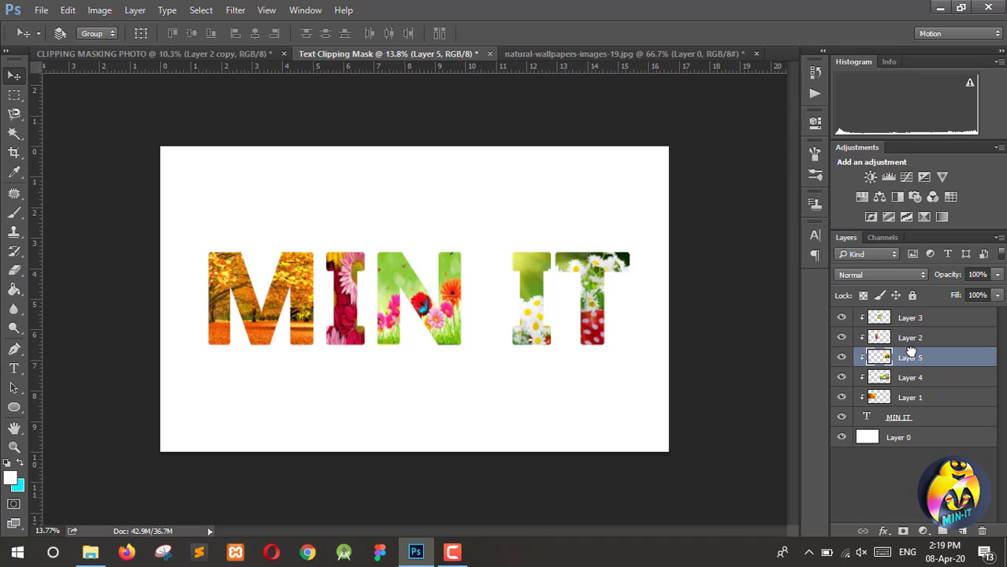
pyautogui.moveTo(600, 285); pyautogui.dragTo(625, 292)
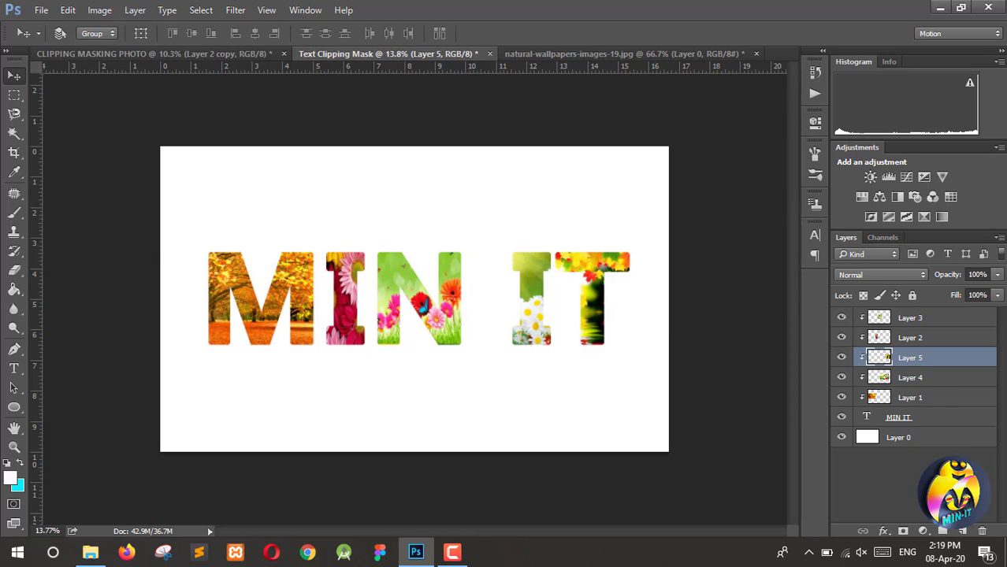
# Add a Gradient Overlay layer style to the white background layer, Layer 0
pyautogui.click(977, 441)
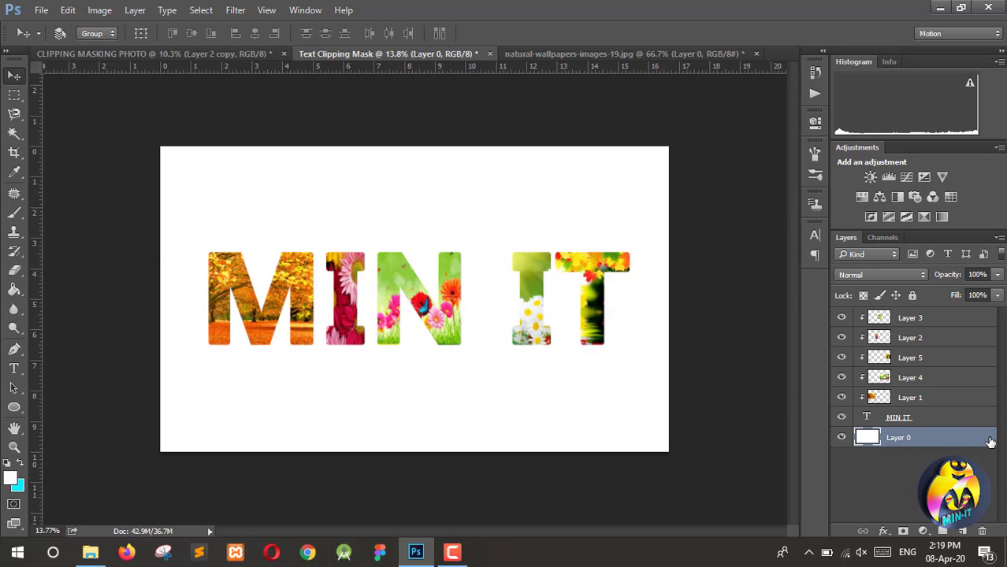
pyautogui.doubleClick(985, 440)
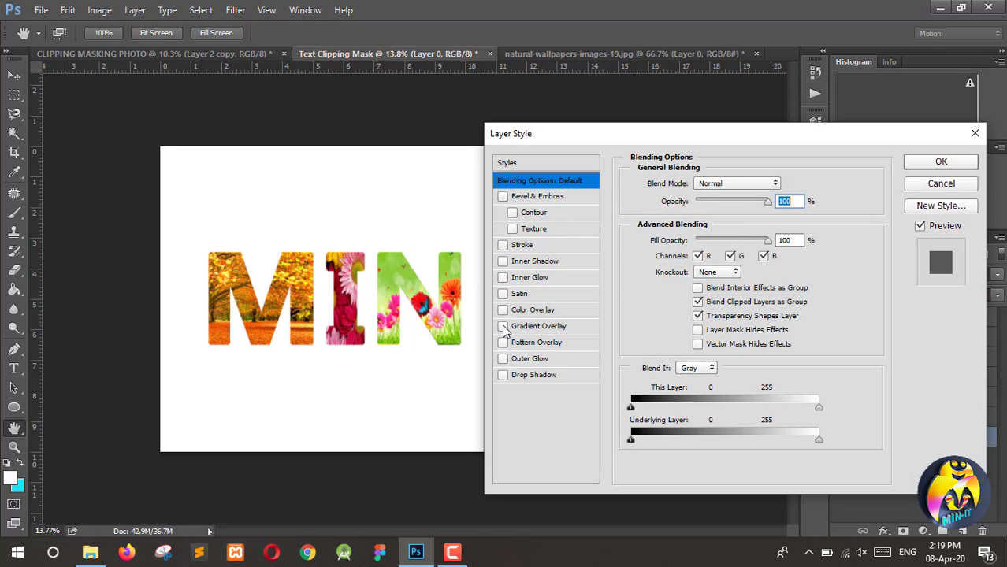
pyautogui.click(503, 327)
pyautogui.click(592, 327)
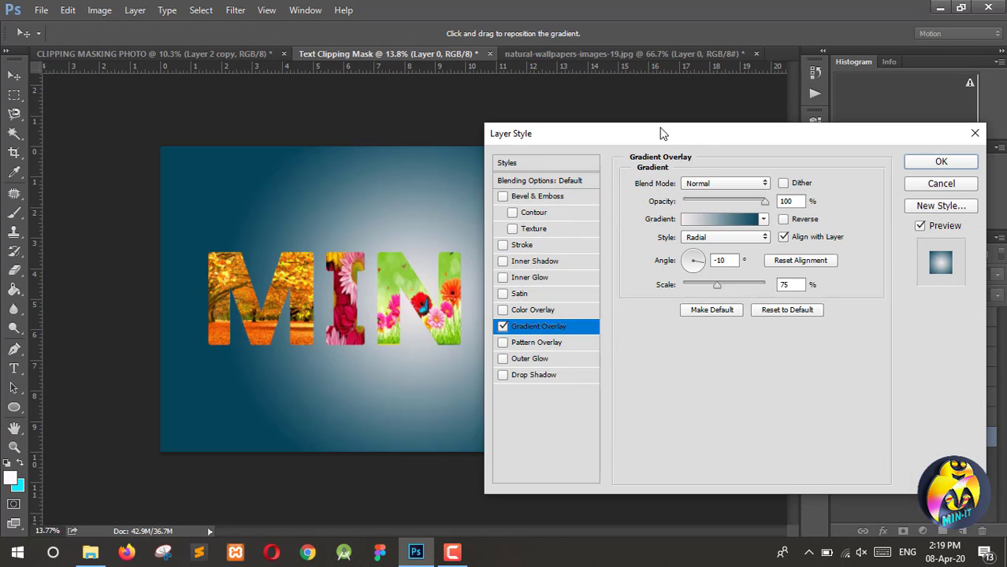
# Apply the white-to-pale-cyan preset to the background's gradient overlay, and close the natural-wallpapers-images-19.jpg document
pyautogui.moveTo(662, 133); pyautogui.dragTo(855, 145)
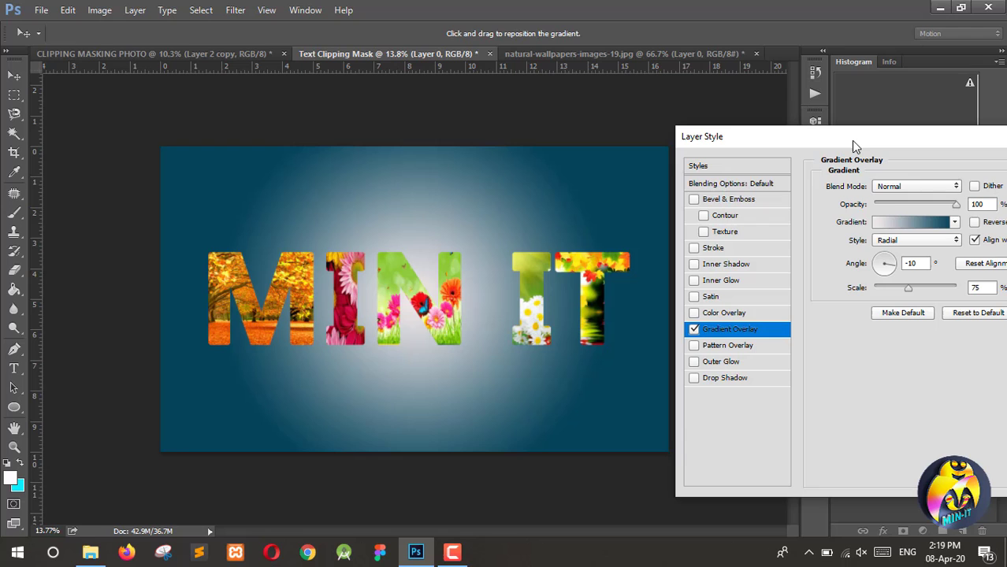
pyautogui.click(912, 227)
pyautogui.scroll(-3, 772, 244)
pyautogui.click(751, 260)
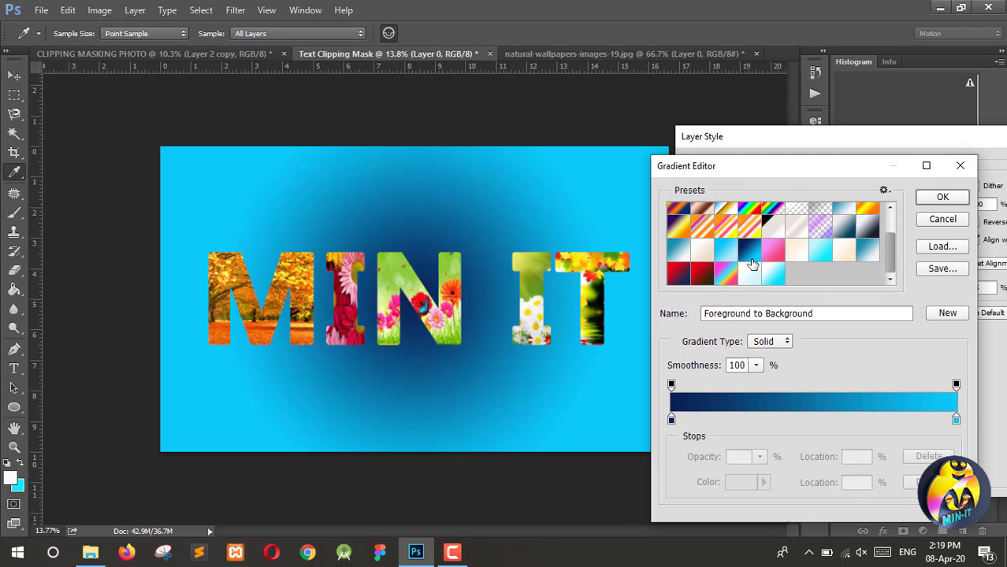
pyautogui.click(821, 260)
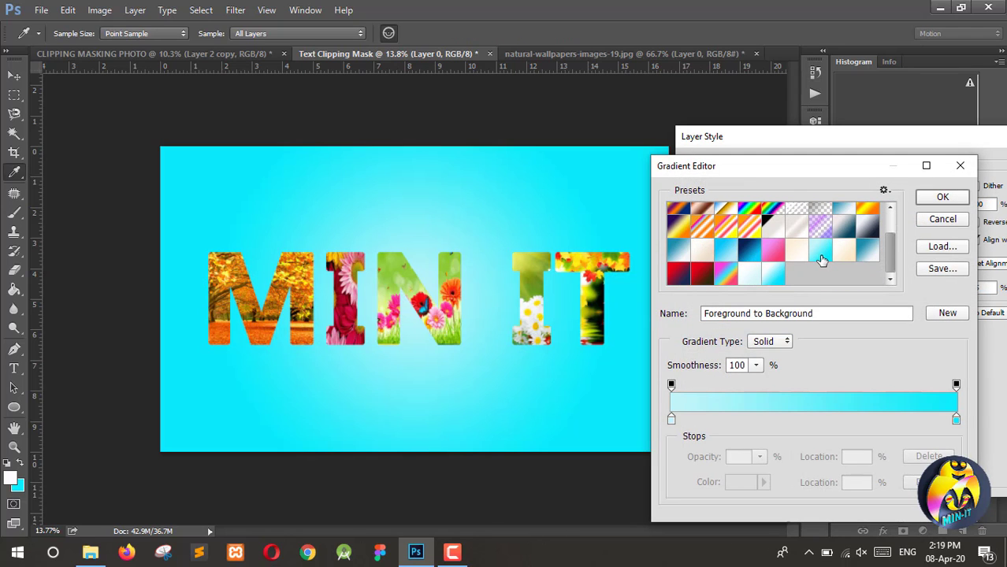
pyautogui.click(751, 274)
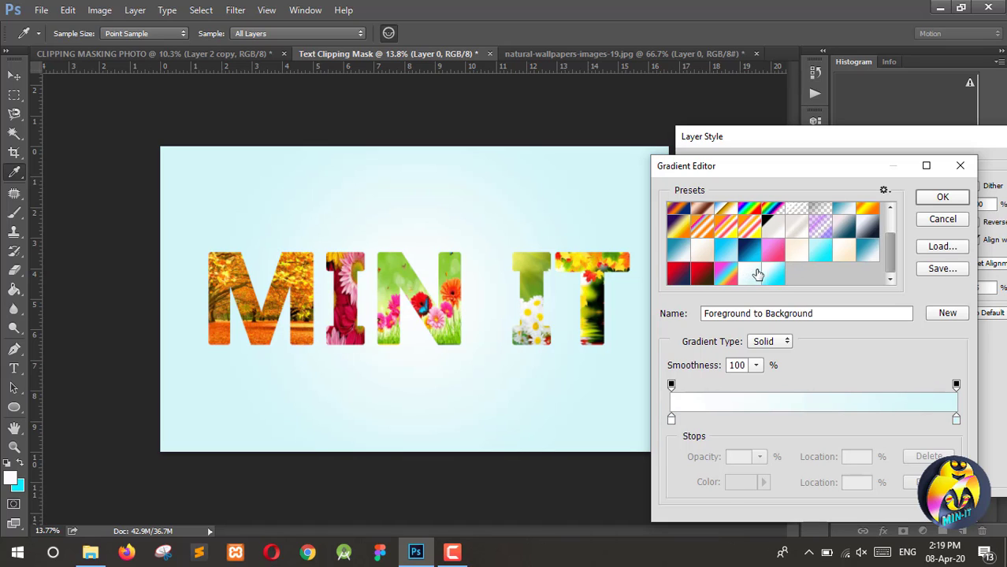
pyautogui.click(966, 197)
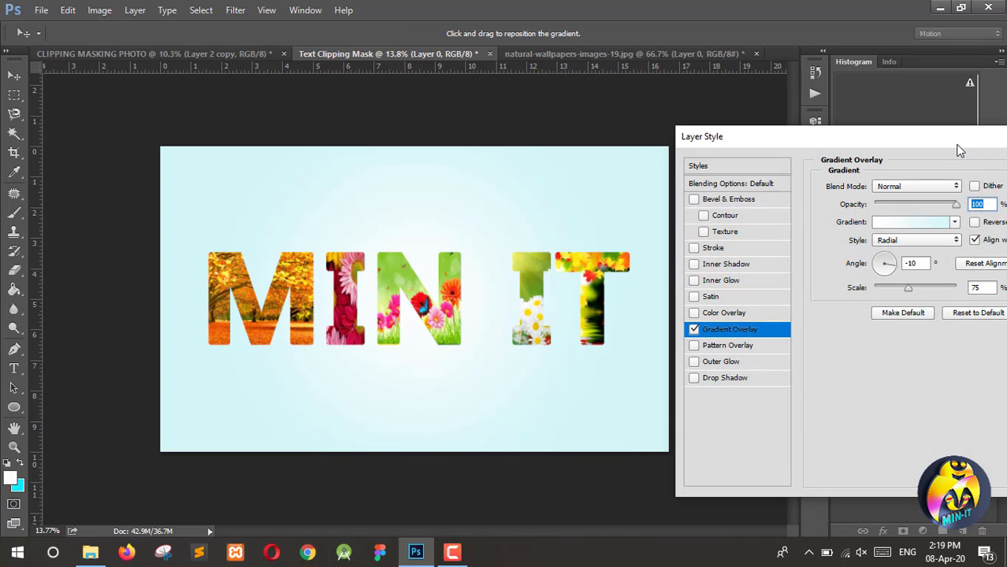
pyautogui.moveTo(953, 148); pyautogui.dragTo(831, 145)
pyautogui.click(989, 166)
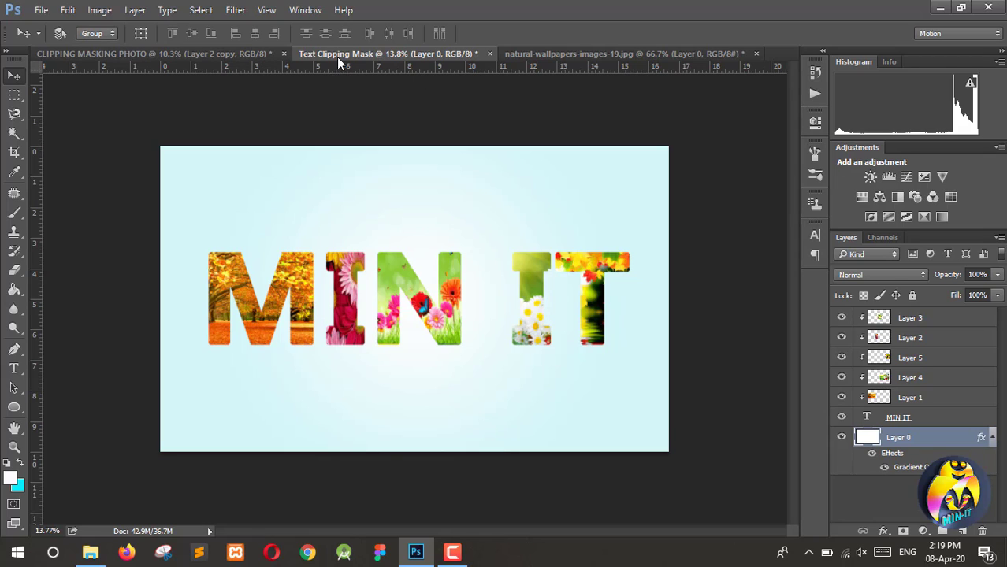
pyautogui.click(490, 55)
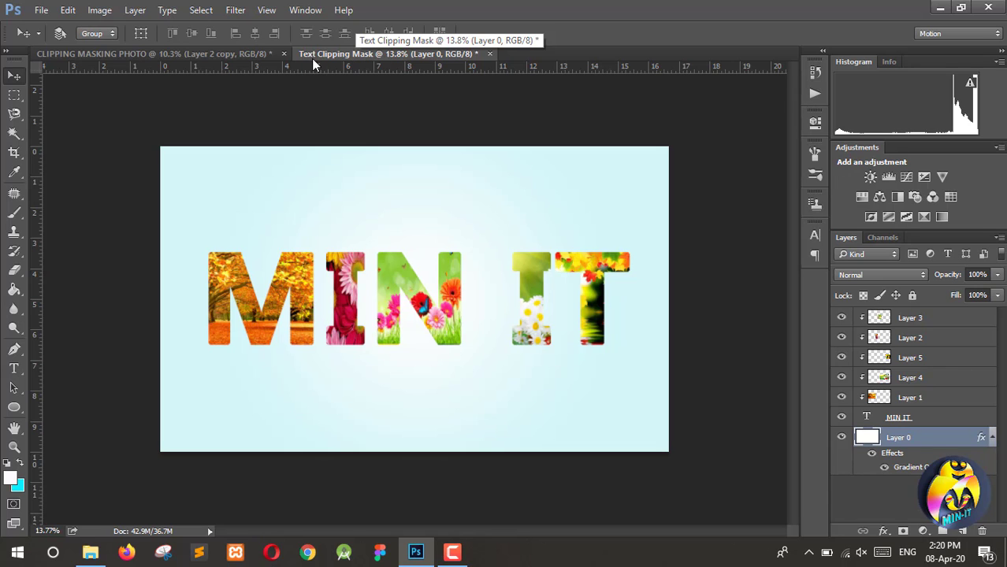
# Start a new document and name it IMAGE MASKING
pyautogui.click(40, 11)
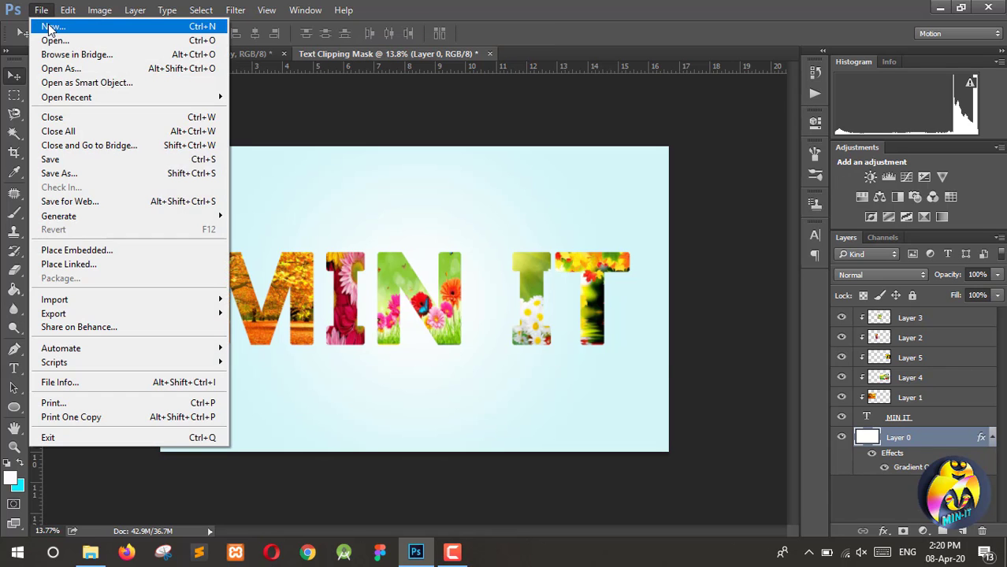
pyautogui.click(38, 26)
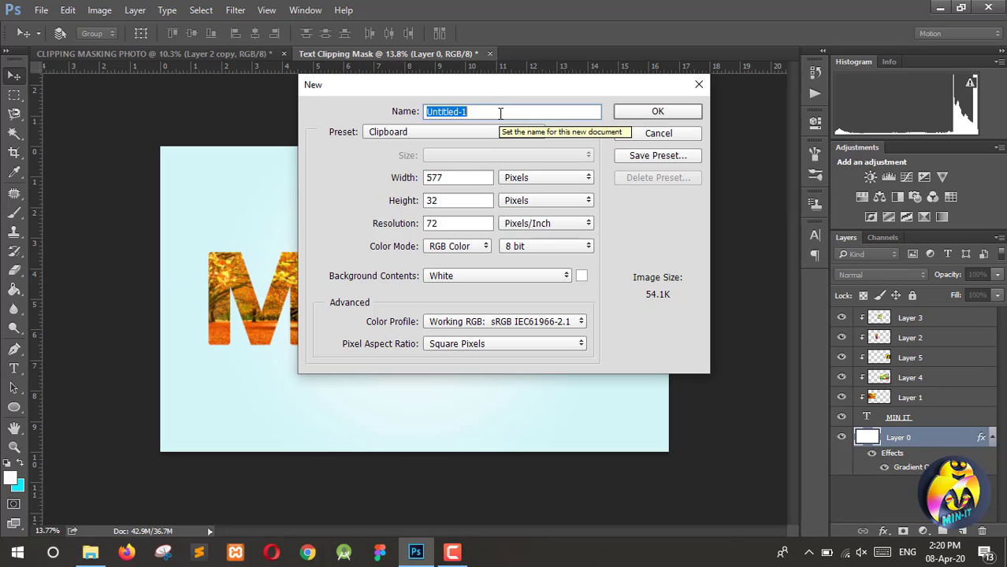
pyautogui.write('I')
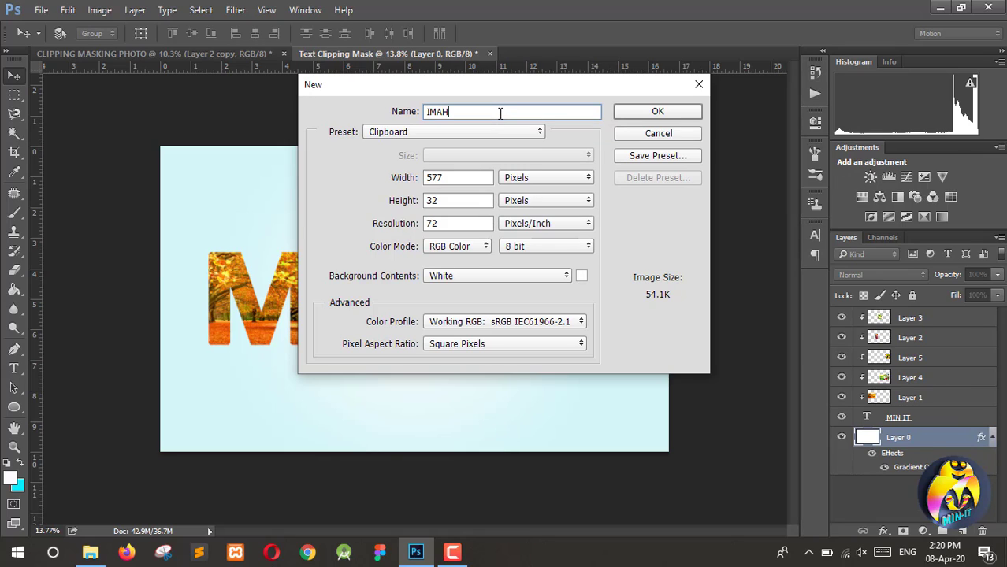
pyautogui.write('MAH')
pyautogui.press('BackSpace')
pyautogui.write('GE MASKING')
pyautogui.press('Tab')
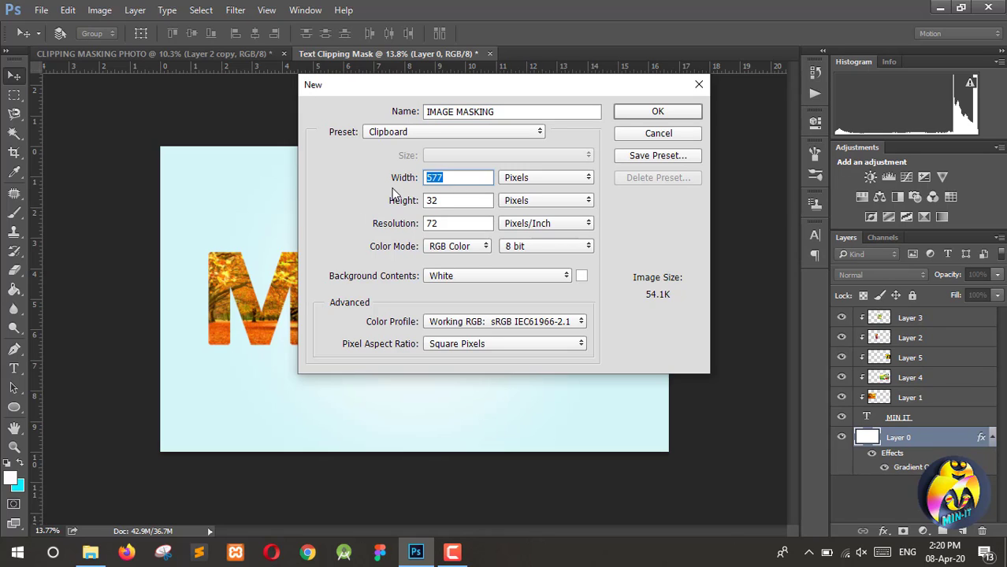
# Create the document at 5000 by 3000 pixels with a resolution of 300 pixels/inch, and unlock its Background layer
pyautogui.write('5000')
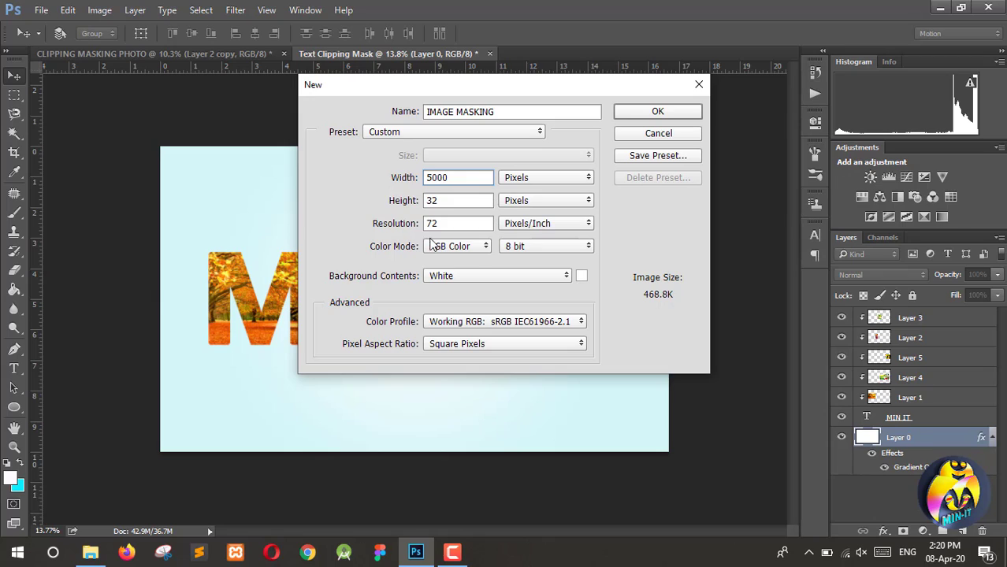
pyautogui.click(439, 201)
pyautogui.write('3000')
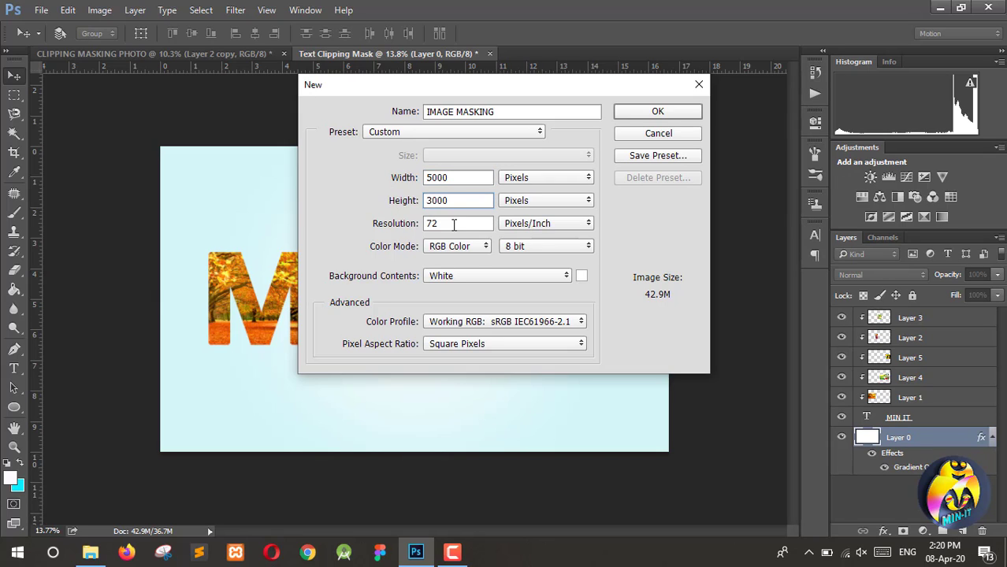
pyautogui.press('Tab')
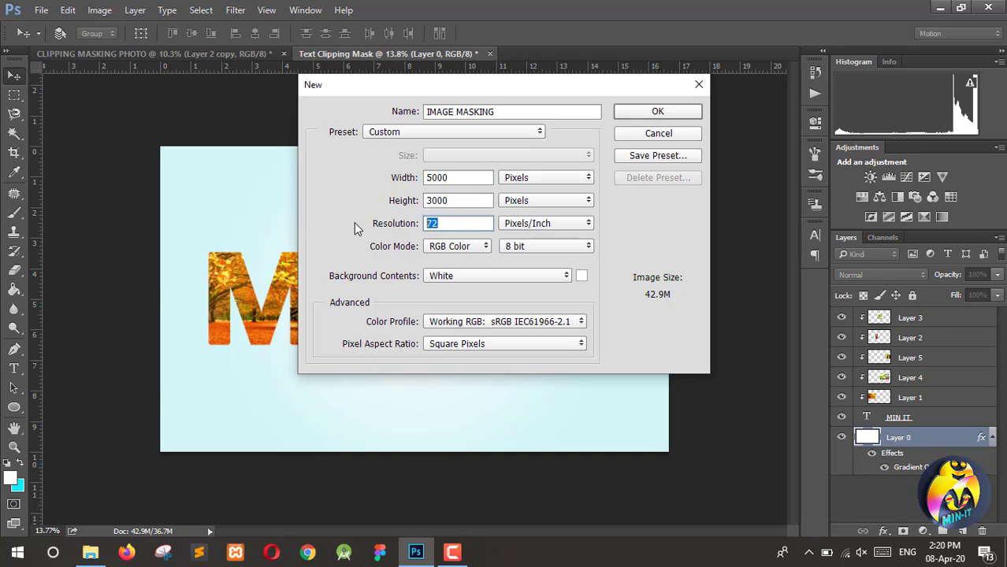
pyautogui.write('300')
pyautogui.click(655, 111)
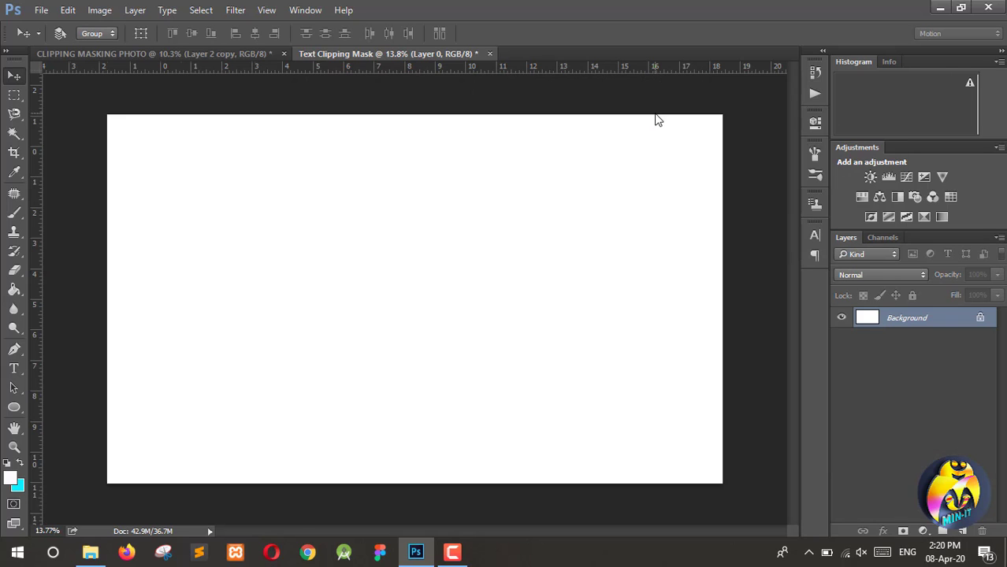
pyautogui.click(981, 319)
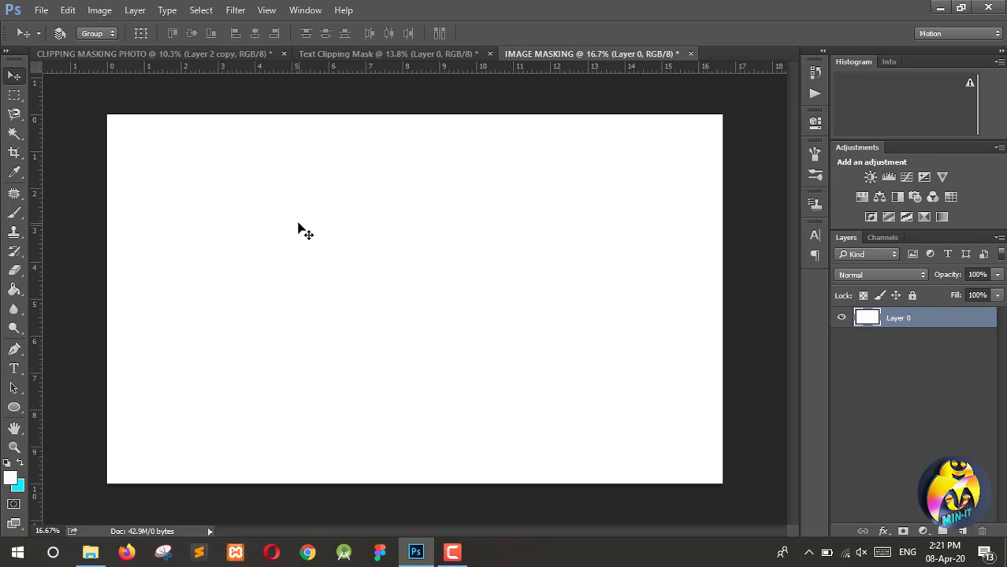
# Open F-5205 copy.jpg from the Downloads folder and copy its unlocked portrait layer into the IMAGE MASKING document
pyautogui.click(939, 8)
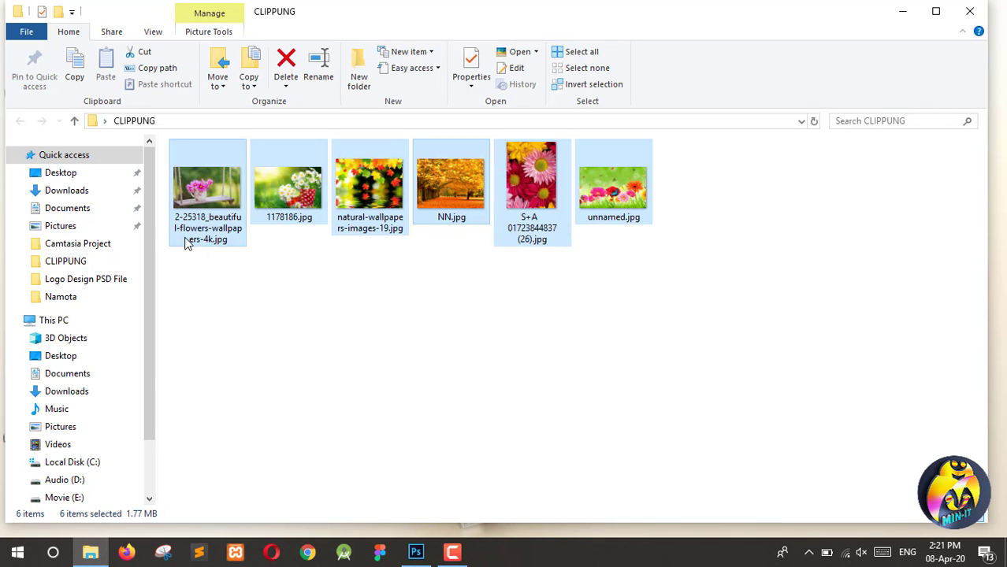
pyautogui.click(67, 191)
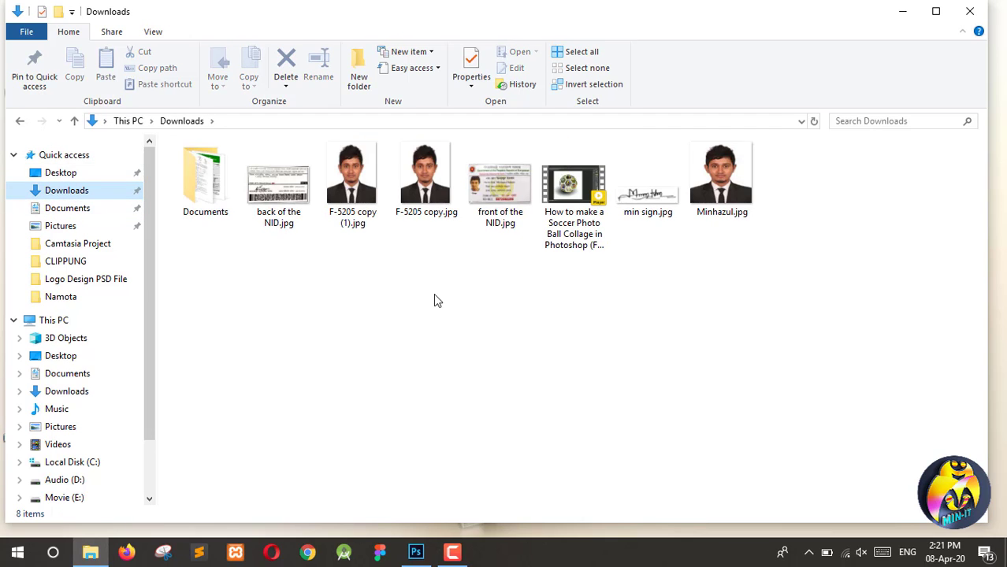
pyautogui.moveTo(410, 176); pyautogui.dragTo(732, 58)
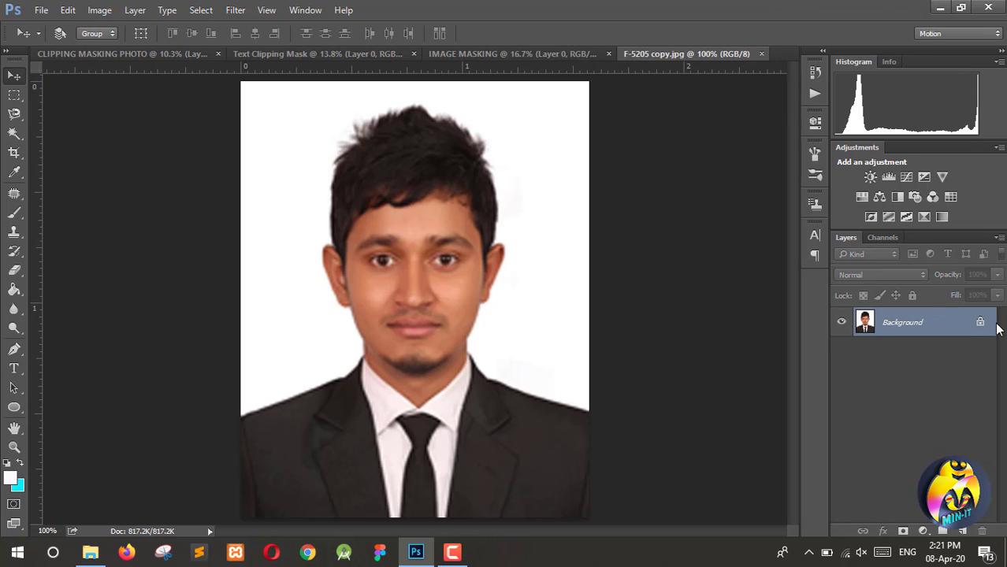
pyautogui.click(981, 324)
pyautogui.moveTo(473, 359); pyautogui.dragTo(331, 274)
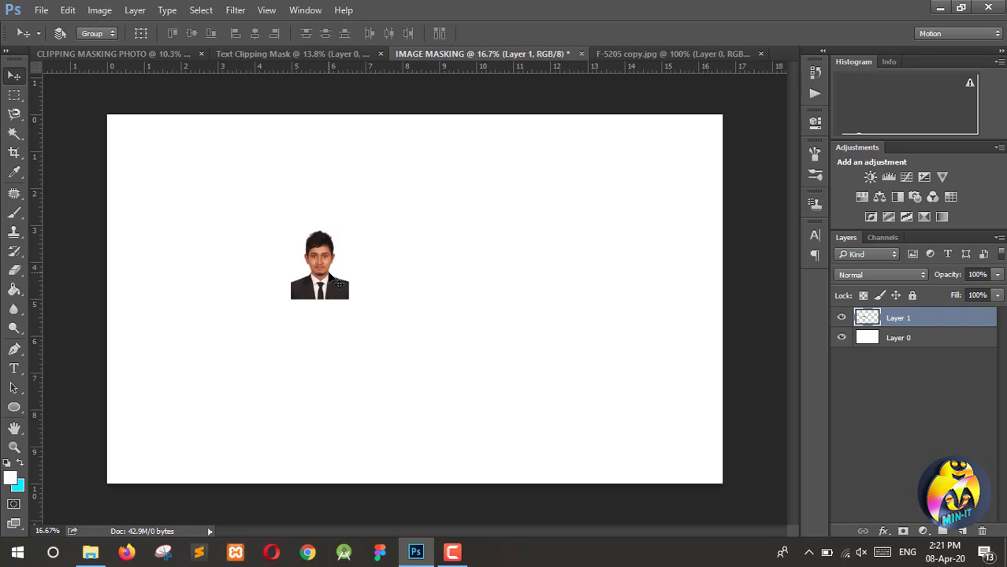
# Scale the portrait to about 247% width and 232% height, and move it just right of the canvas centre
pyautogui.hotkey('ctrl', 't')
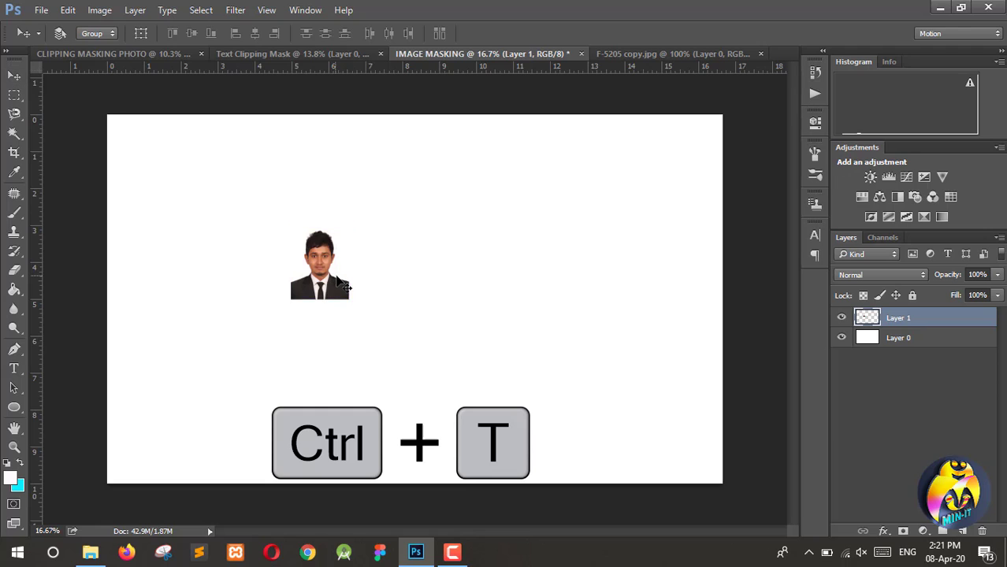
pyautogui.moveTo(349, 299); pyautogui.dragTo(434, 394)
pyautogui.click(13, 76)
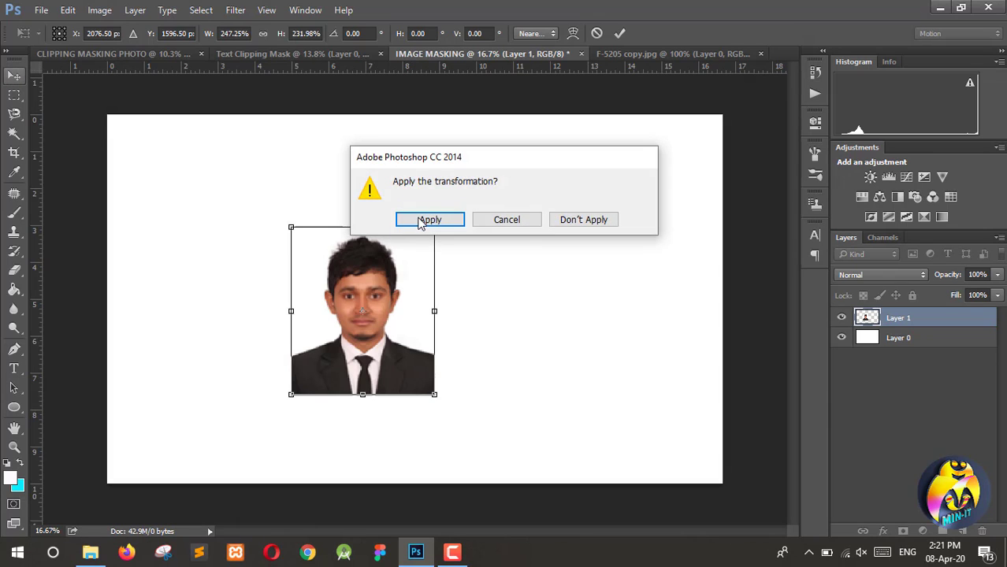
pyautogui.click(427, 218)
pyautogui.moveTo(386, 329); pyautogui.dragTo(504, 323)
# Draw a near-circular ellipse shape about 1272 by 1230 px on the empty area left of the portrait
pyautogui.rightClick(14, 410)
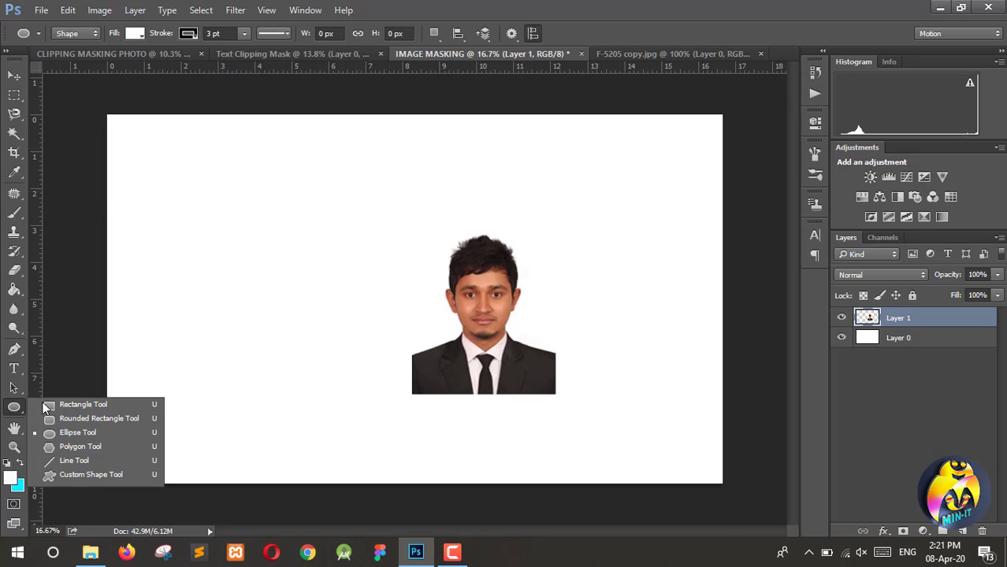
pyautogui.click(79, 424)
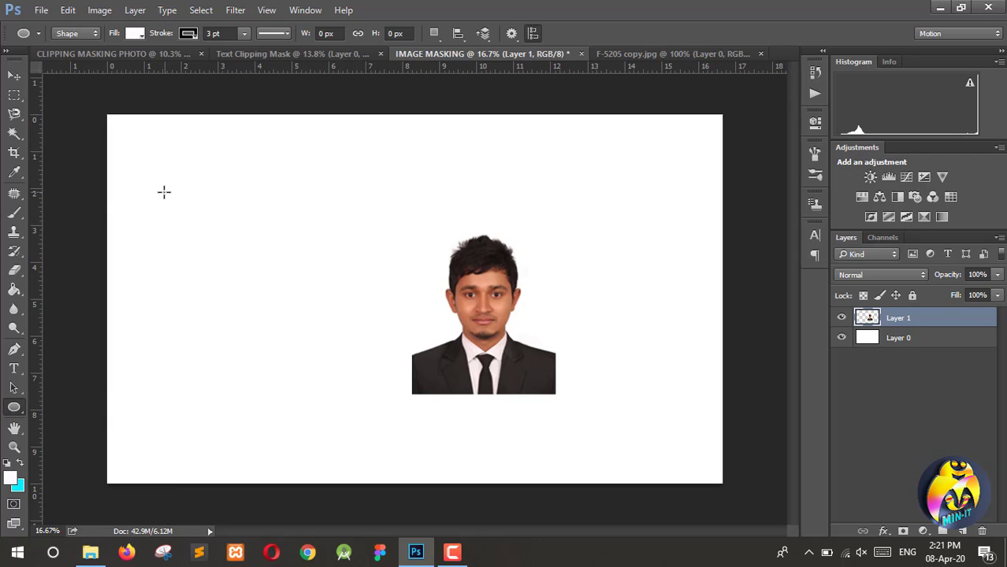
pyautogui.moveTo(164, 191); pyautogui.dragTo(319, 342)
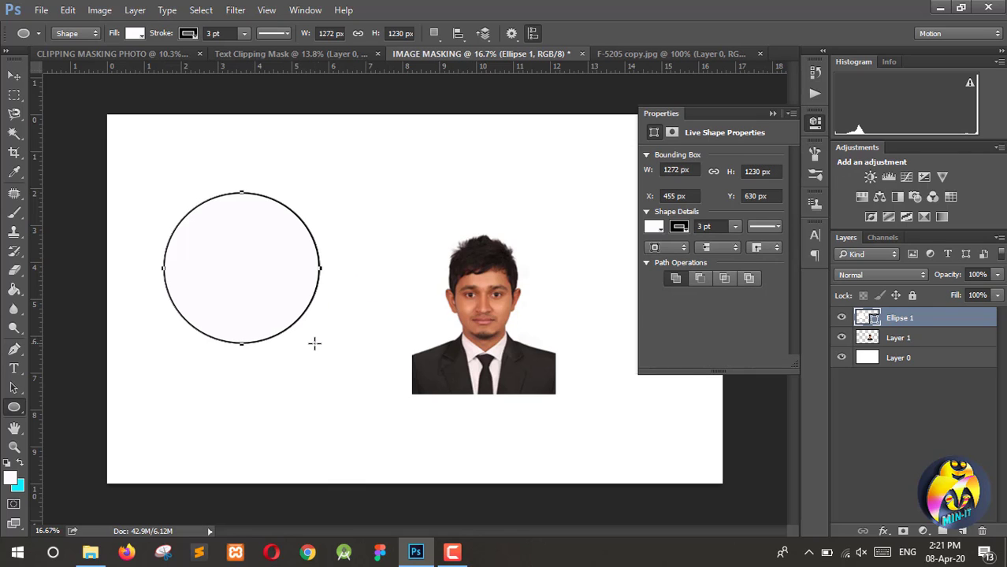
pyautogui.click(817, 129)
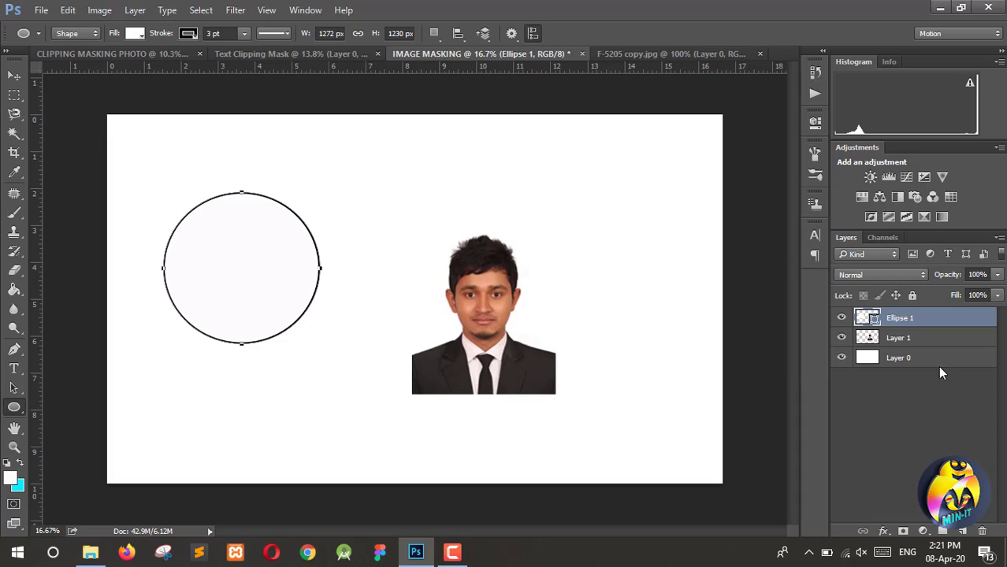
# Move portrait Layer 1 above Ellipse 1 in the layer order and position the portrait over the circle
pyautogui.click(911, 341)
pyautogui.moveTo(907, 339); pyautogui.dragTo(906, 311)
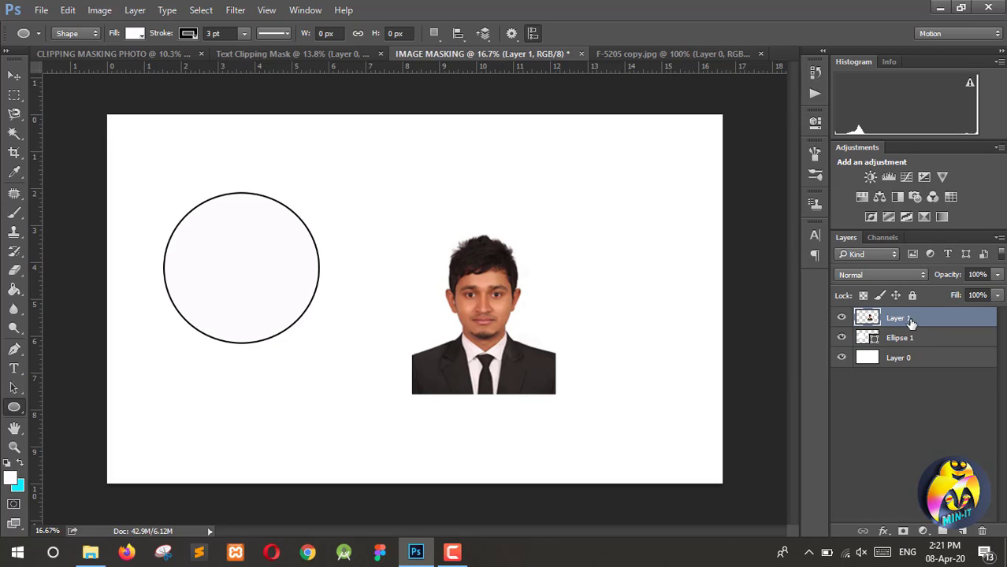
pyautogui.click(14, 76)
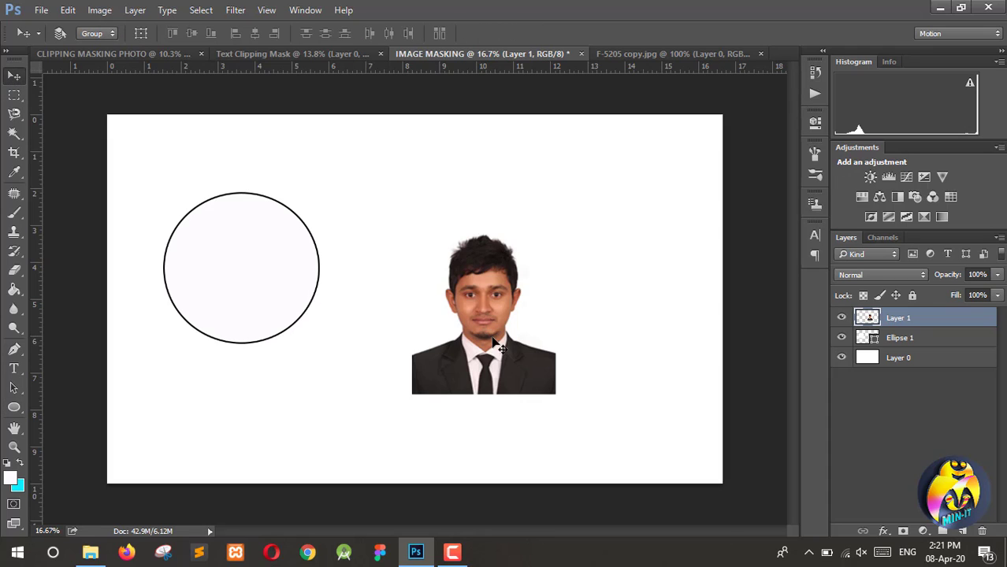
pyautogui.moveTo(494, 340); pyautogui.dragTo(257, 310)
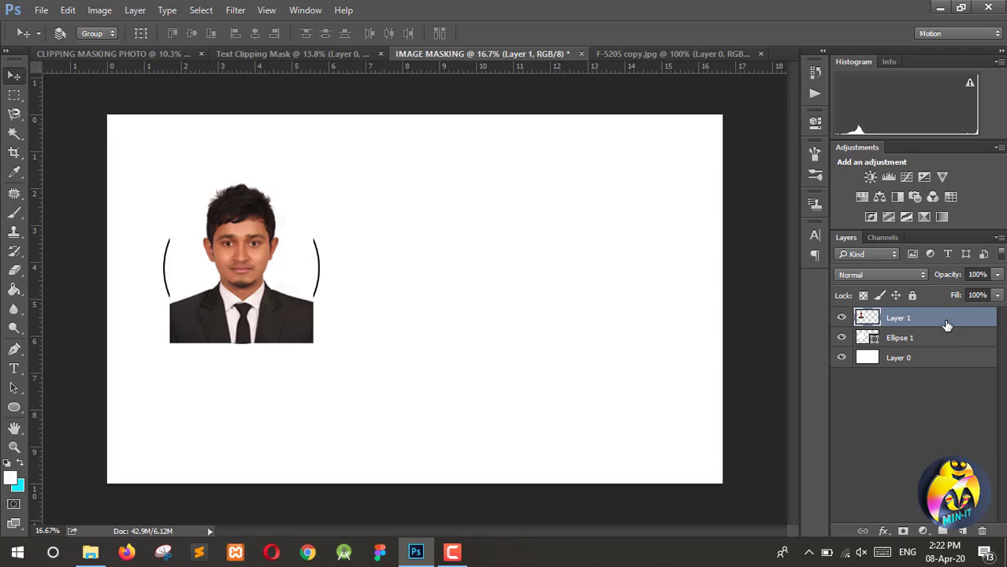
# Clip the portrait layer to the circle and scale it to about 95% width and 90% height so the whole head fits inside
pyautogui.rightClick(940, 321)
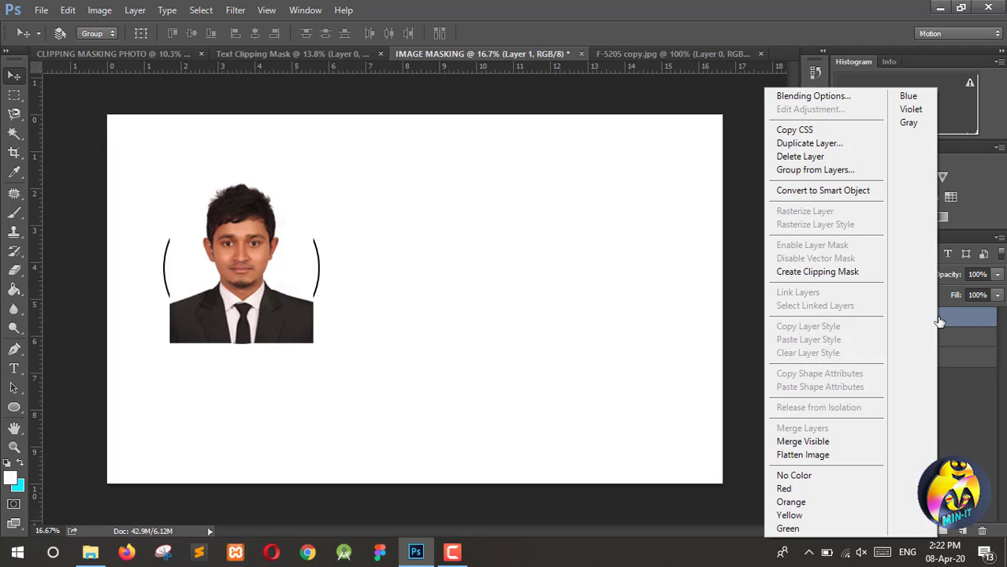
pyautogui.click(809, 273)
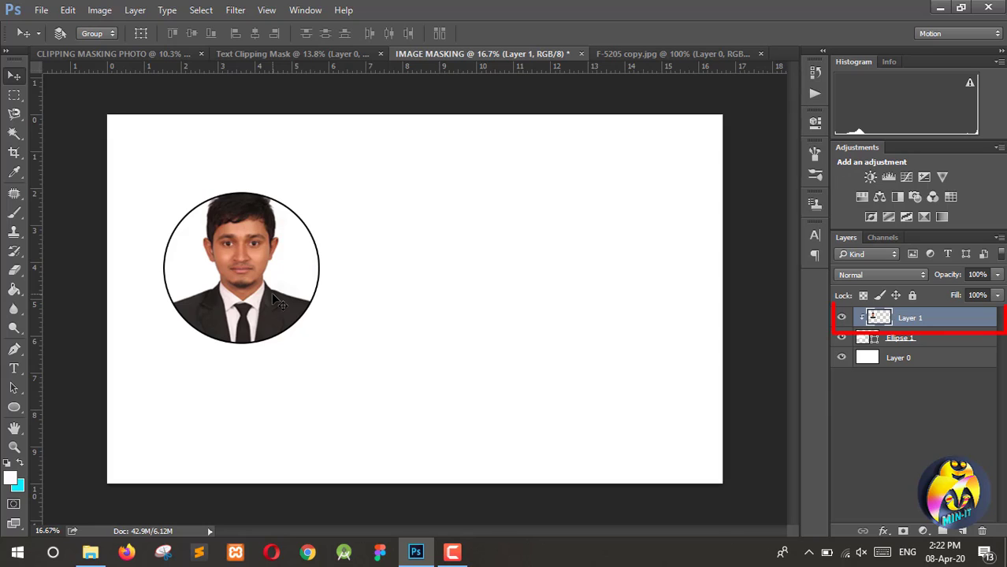
pyautogui.hotkey('ctrl', 't')
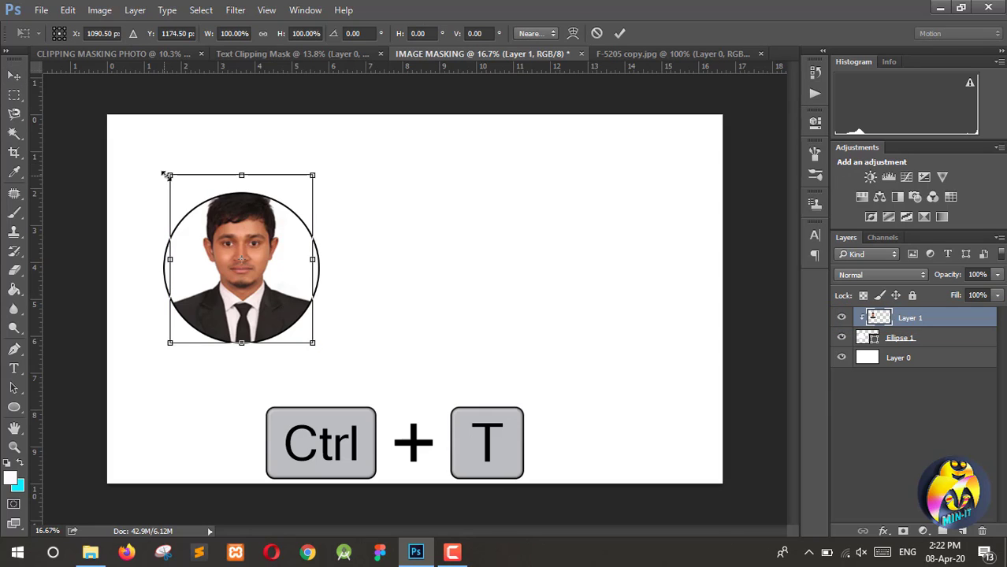
pyautogui.moveTo(168, 174); pyautogui.dragTo(174, 189)
pyautogui.moveTo(313, 344); pyautogui.dragTo(312, 343)
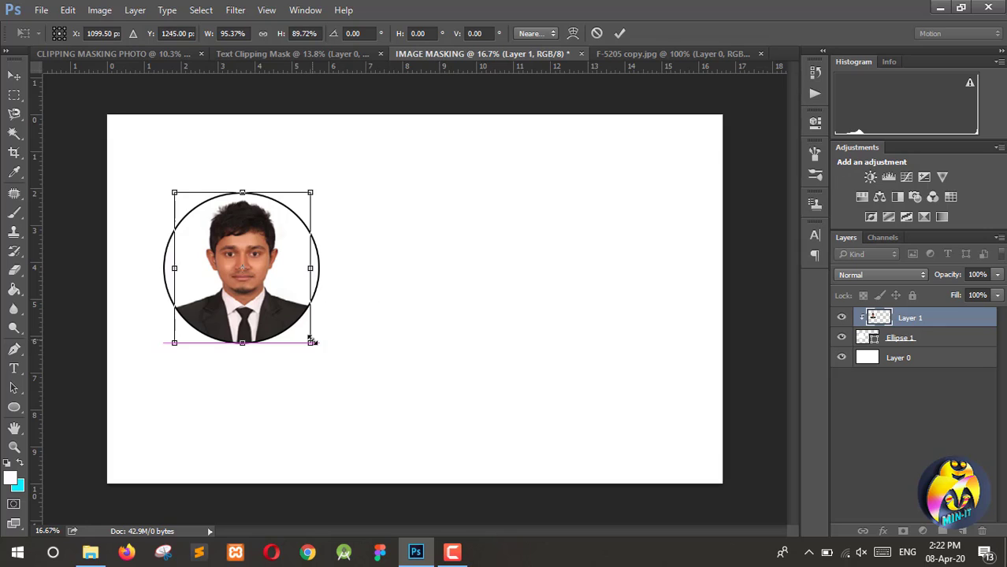
pyautogui.click(14, 75)
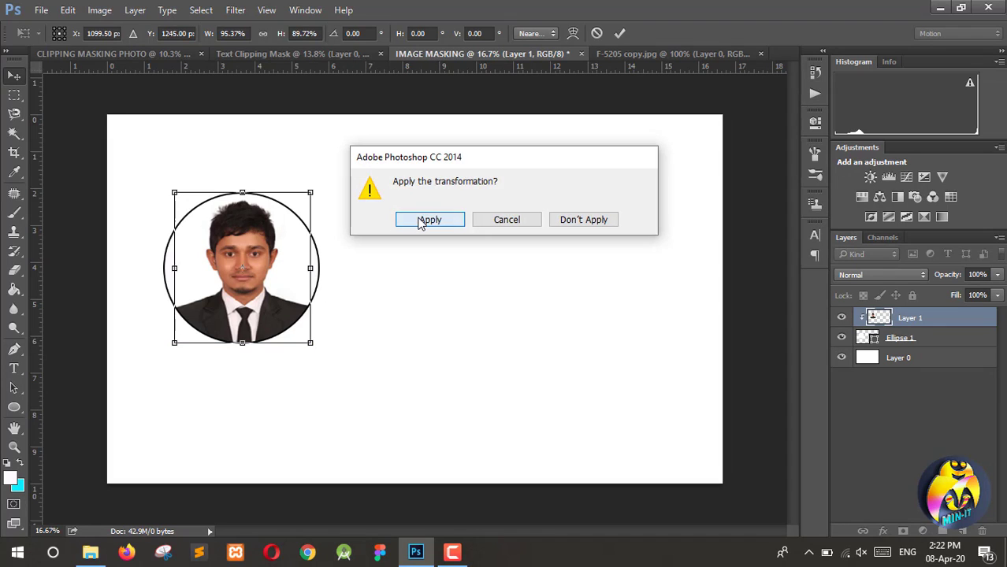
pyautogui.click(428, 219)
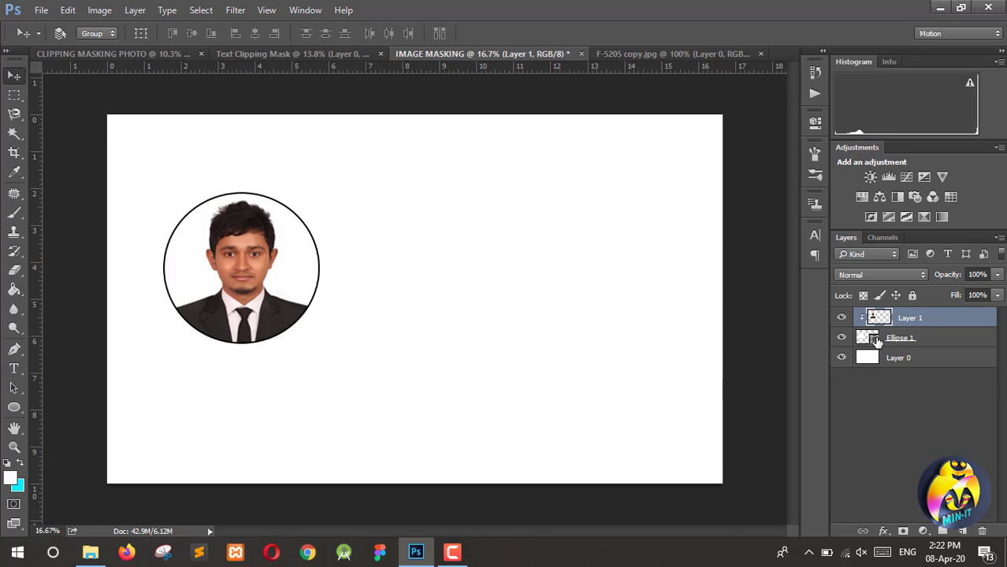
# Give the Ellipse 1 circle around the portrait a light grey stroke with a width of 10 pt
pyautogui.click(878, 341)
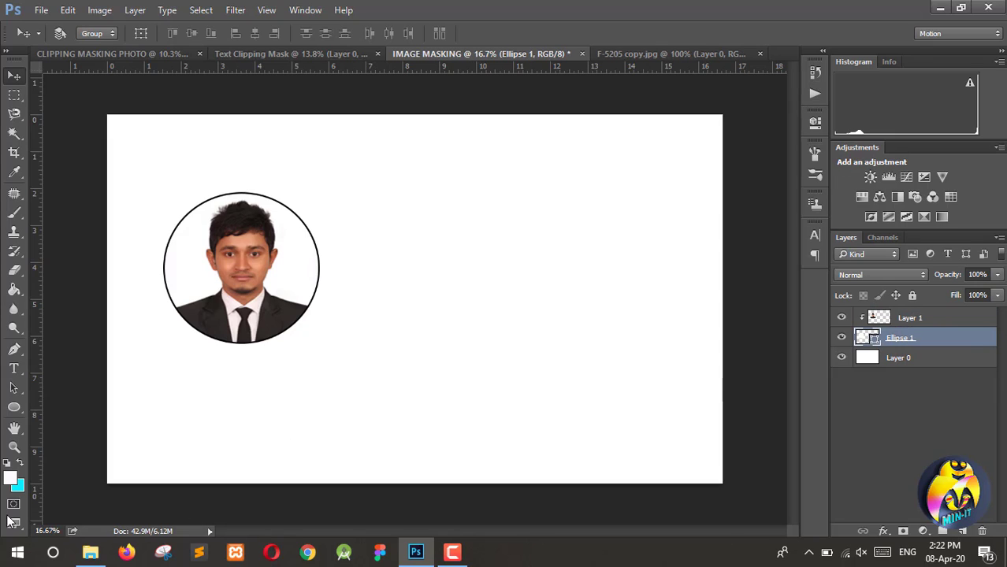
pyautogui.click(13, 407)
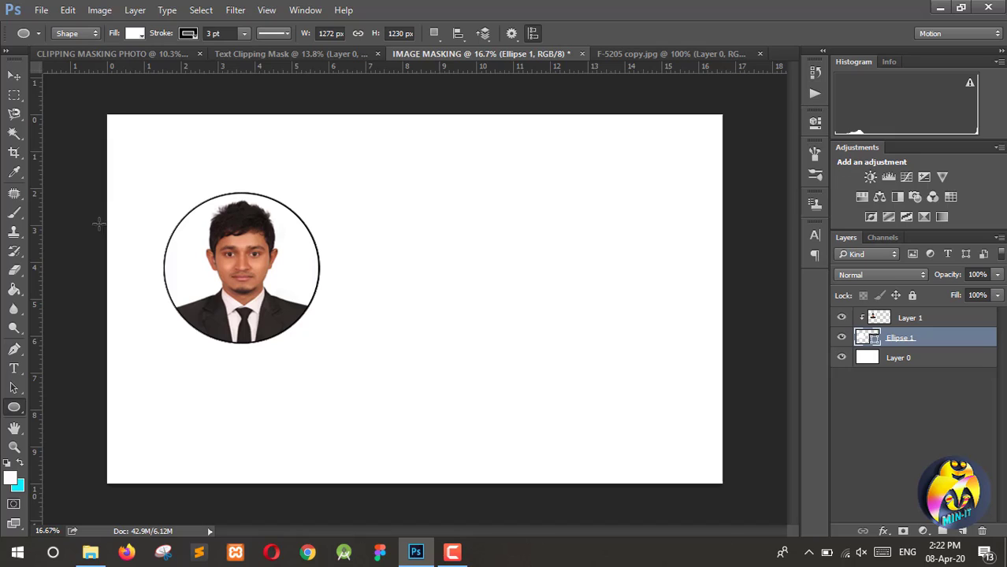
pyautogui.click(186, 36)
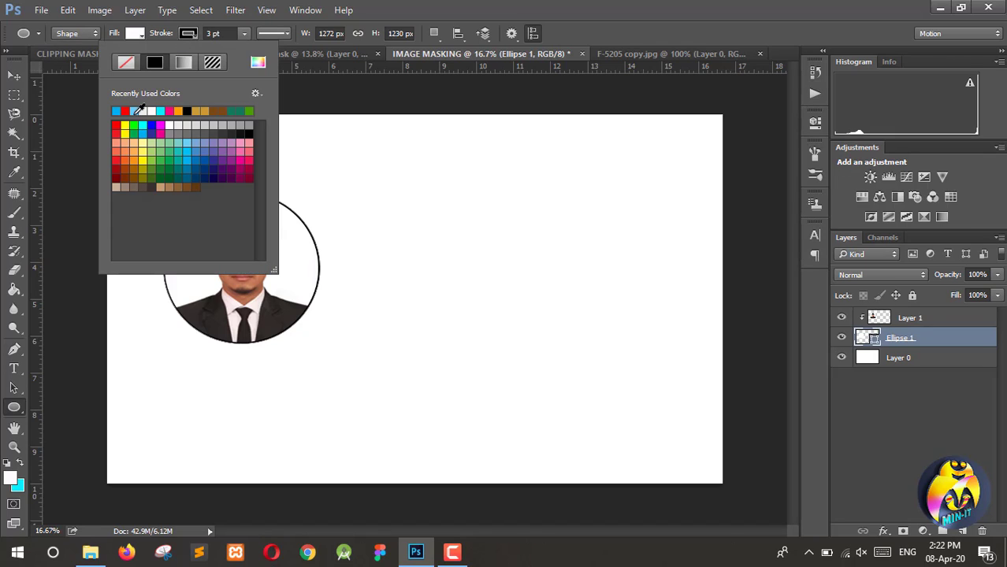
pyautogui.click(138, 110)
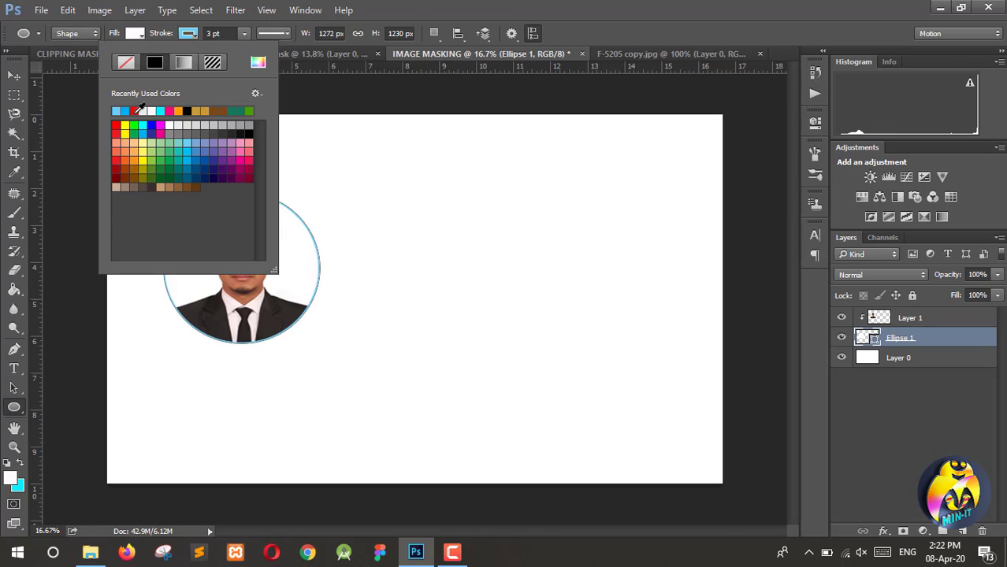
pyautogui.click(177, 126)
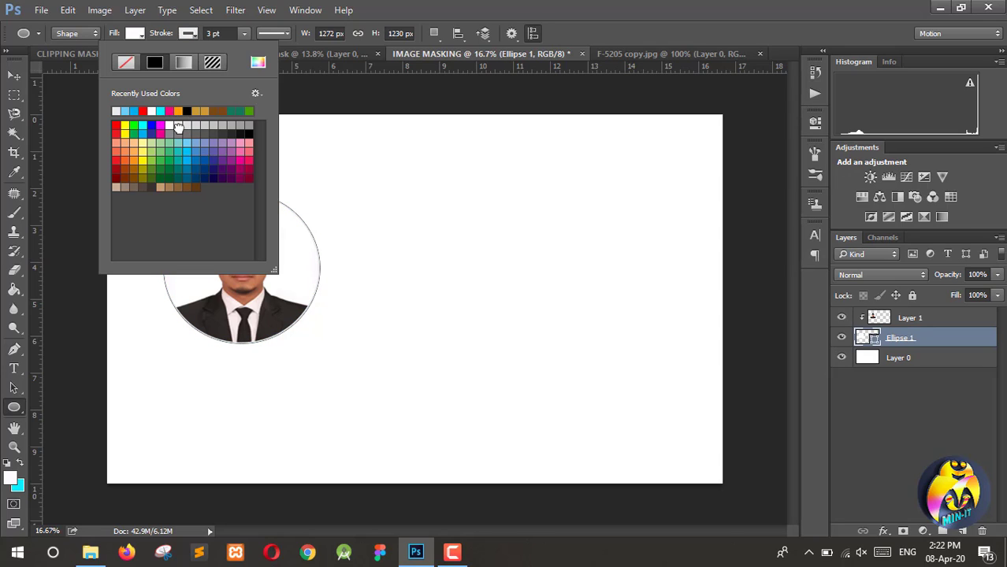
pyautogui.click(197, 125)
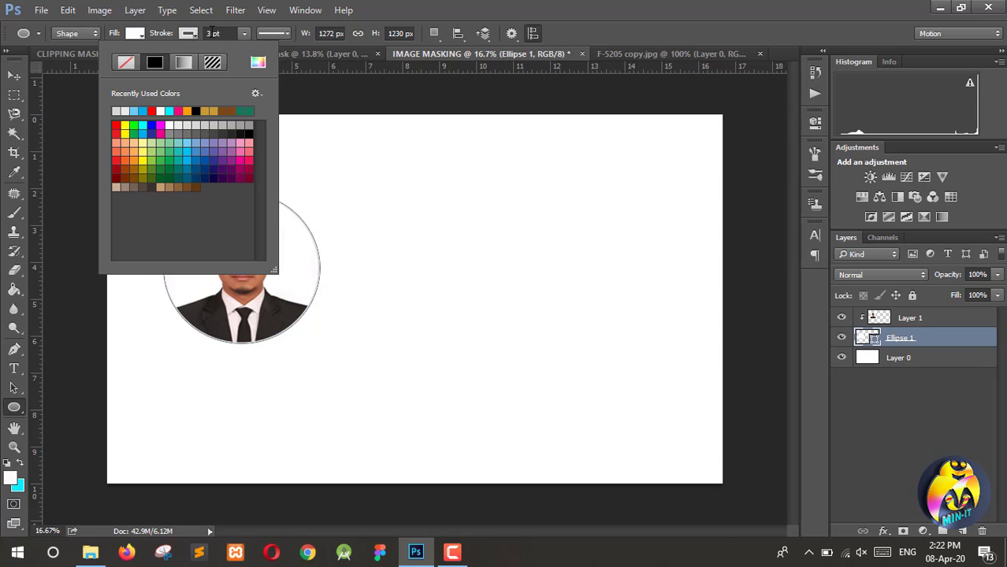
pyautogui.click(212, 33)
pyautogui.write('10')
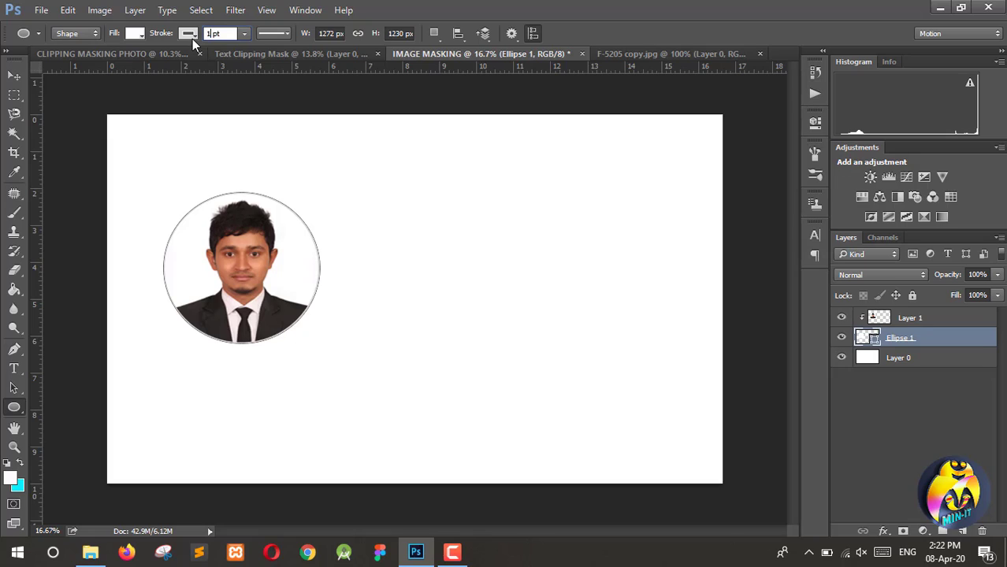
pyautogui.press('Return')
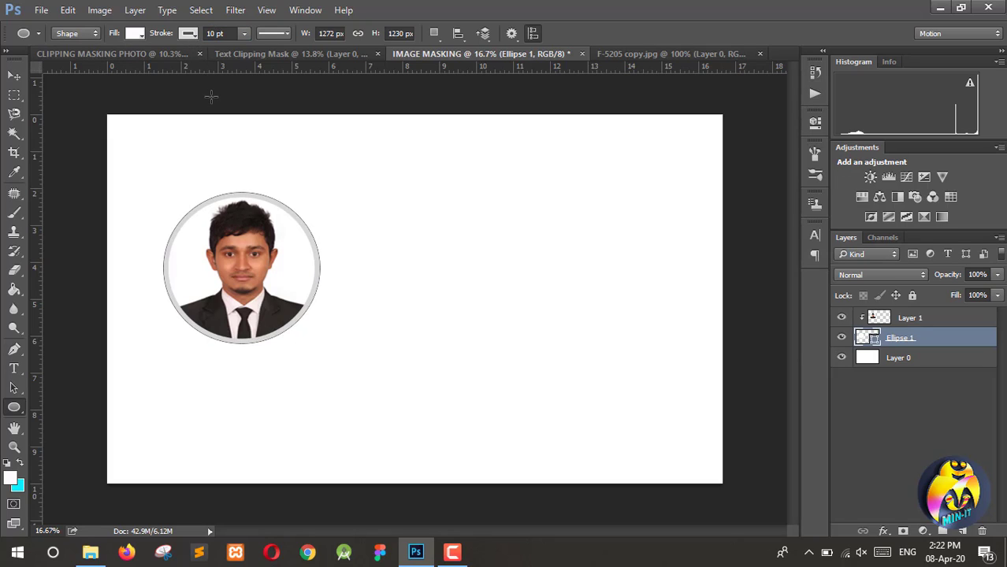
# Change the circle's stroke colour to a medium sky blue after trying cyan and a lighter blue
pyautogui.click(190, 36)
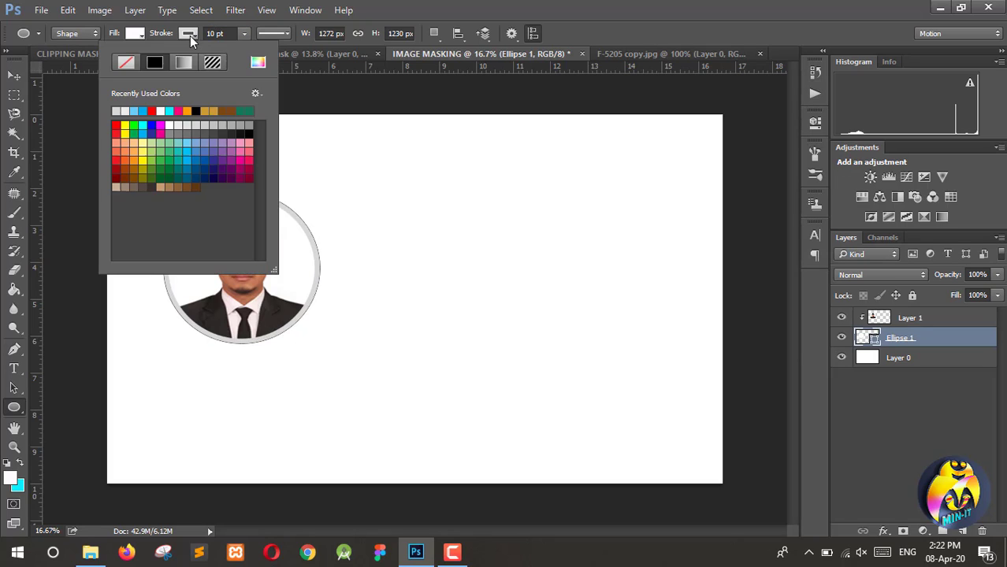
pyautogui.click(169, 111)
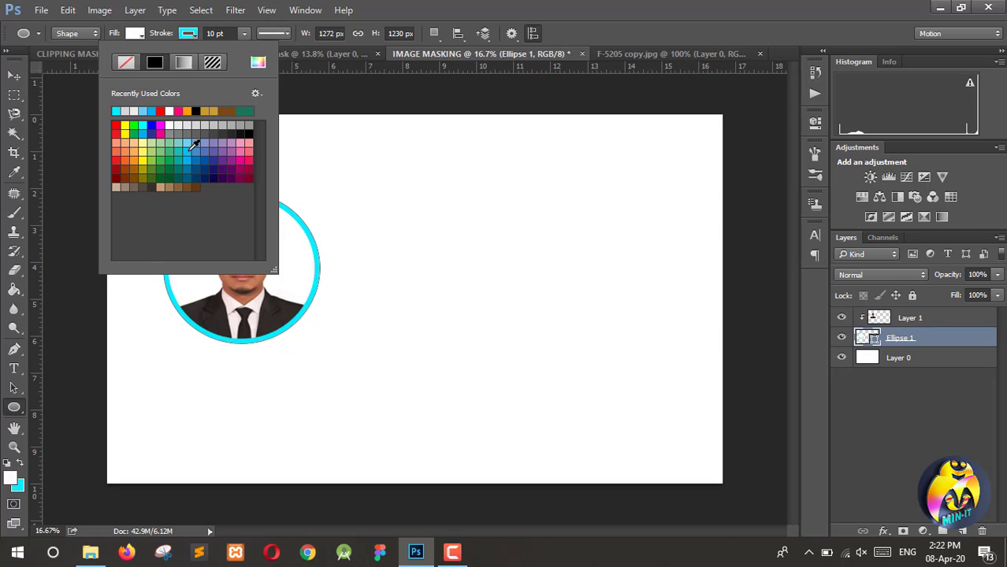
pyautogui.click(190, 143)
pyautogui.click(187, 155)
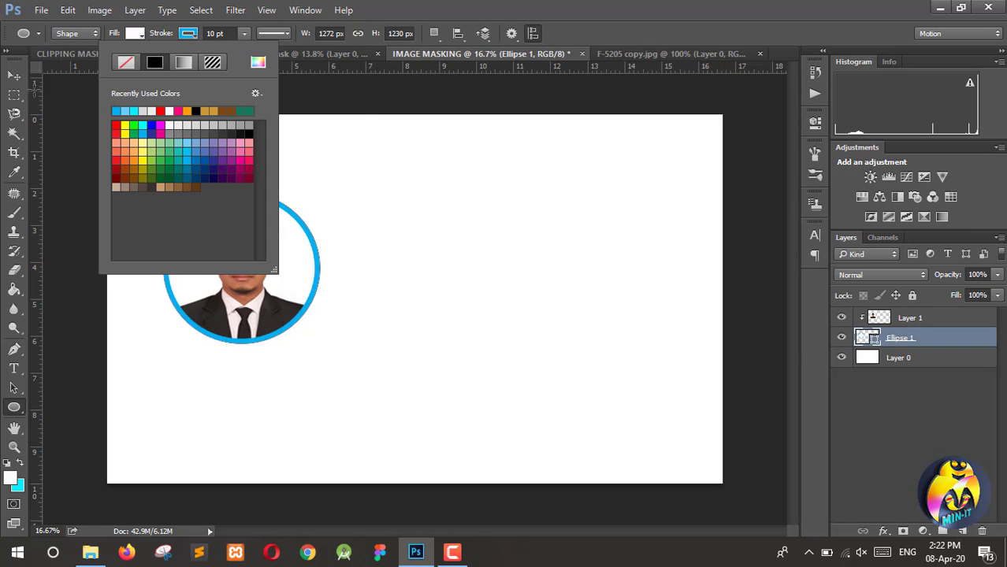
# Select Layer 1 and Ellipse 1 and move them together to about 2.4 in from the canvas's left edge and 2.7 in from its top
pyautogui.press('v')
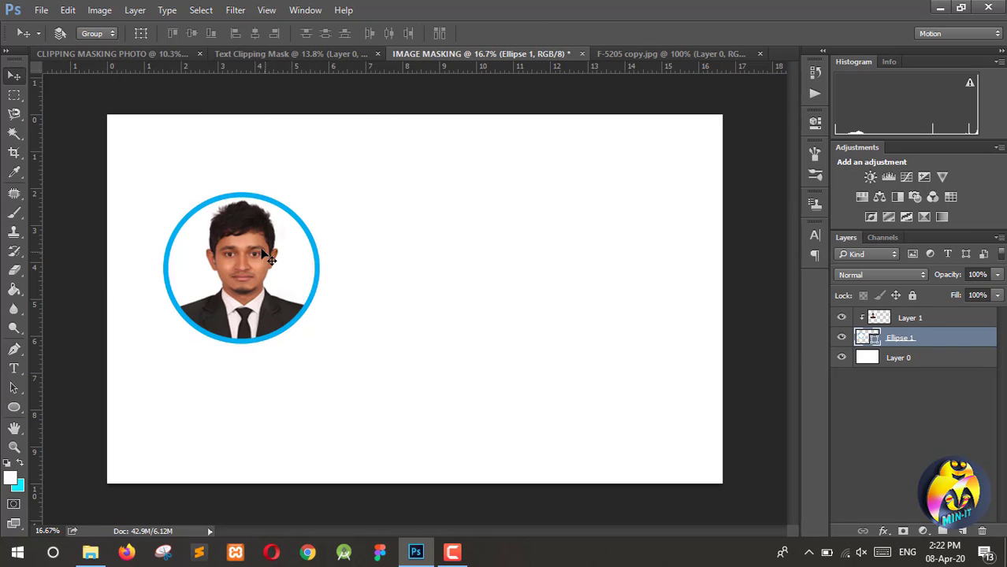
pyautogui.keyDown('shift'); pyautogui.click(914, 319); pyautogui.keyUp('shift')
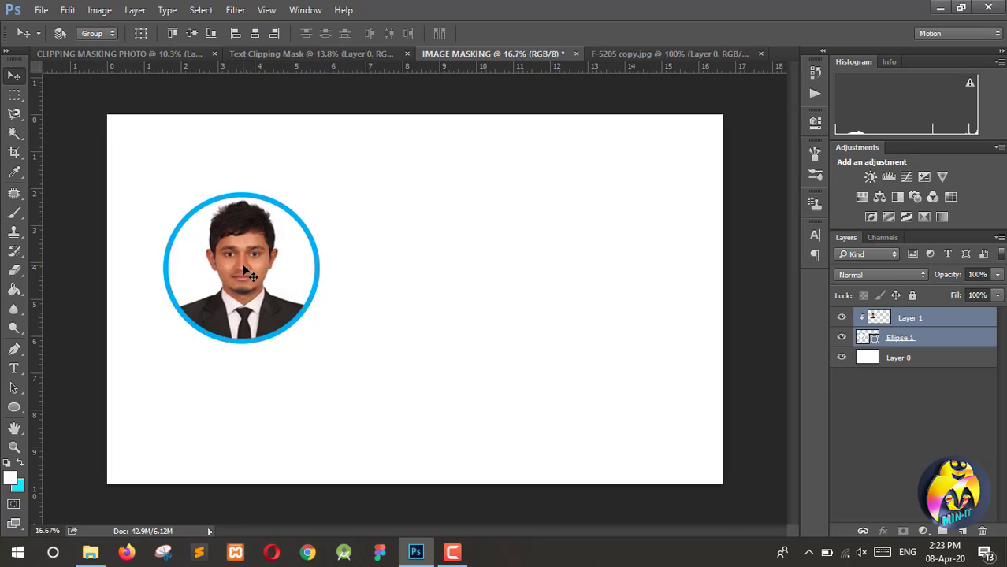
pyautogui.moveTo(246, 264); pyautogui.dragTo(280, 287)
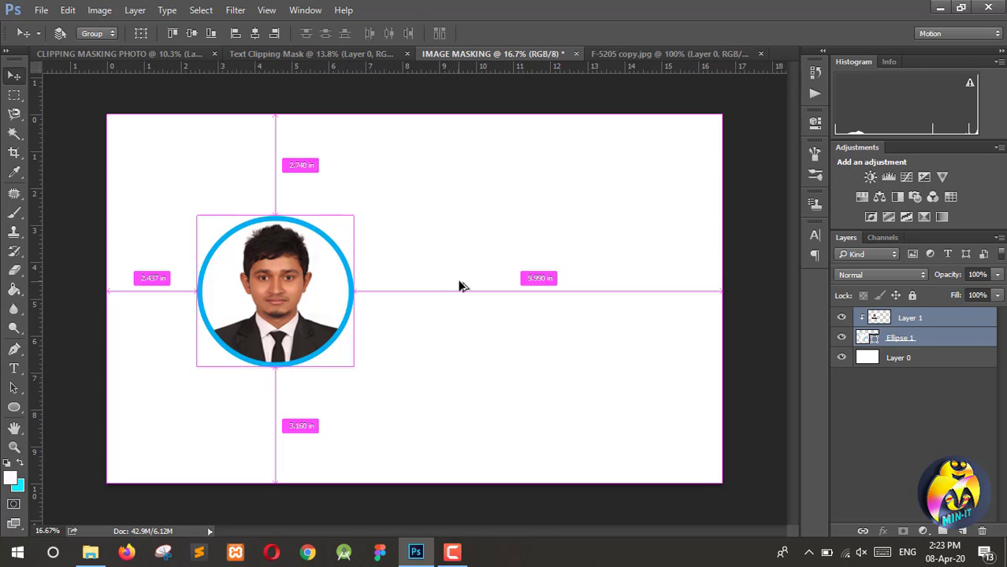
# View the finished CLIPPING MASKING PHOTO design for reference and return to the IMAGE MASKING document
pyautogui.scroll(-1, 460, 285)
pyautogui.click(140, 54)
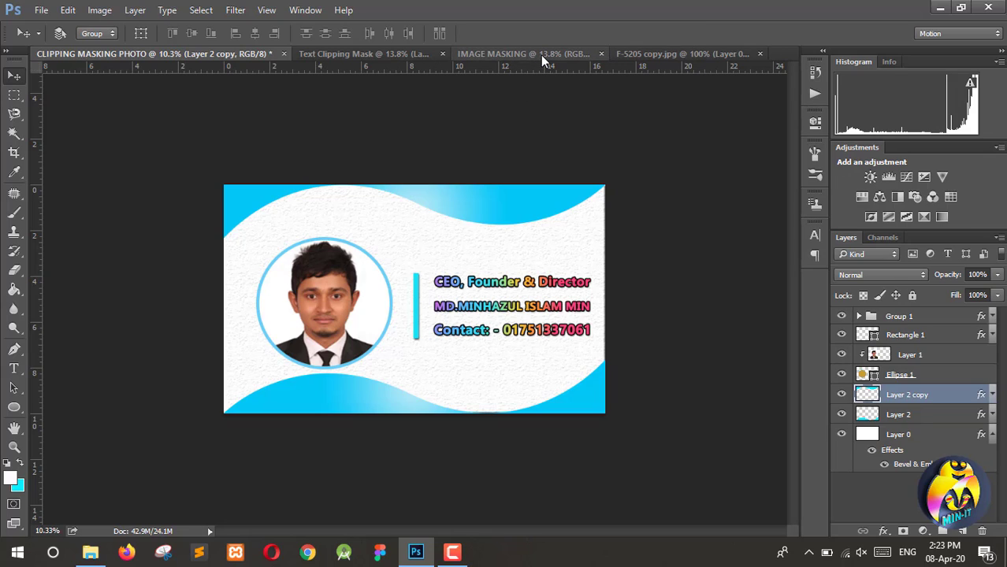
pyautogui.click(520, 54)
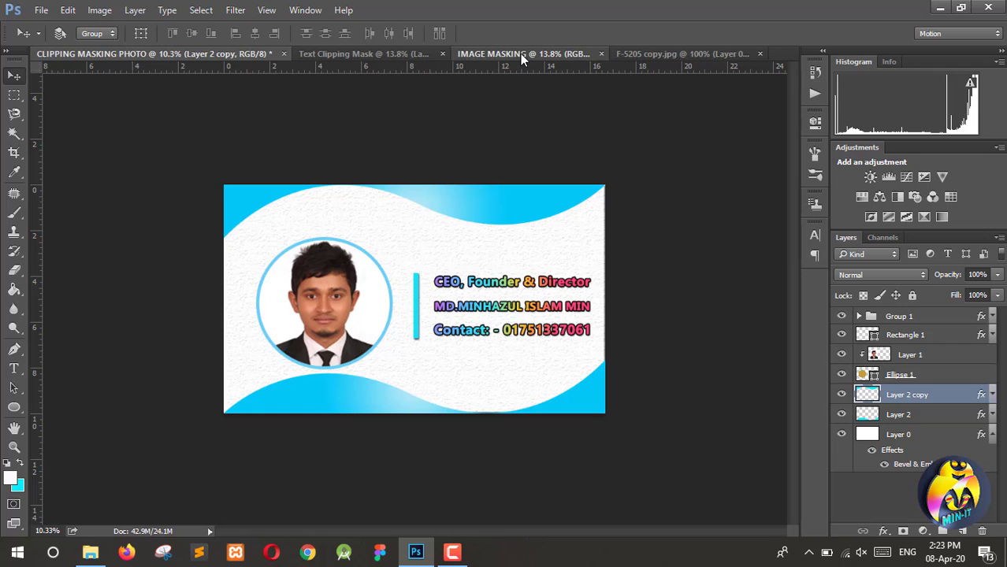